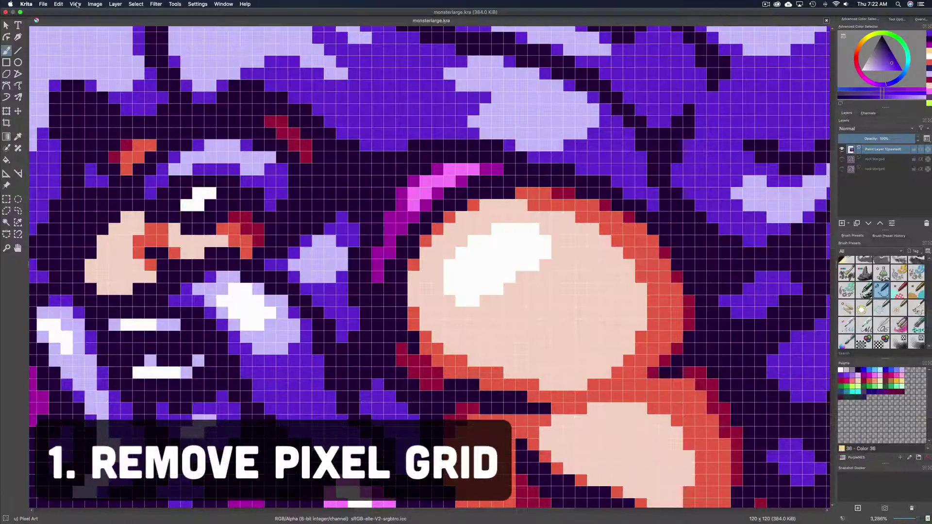
Turn off the pixel grid display on the canvas
left_click(75, 4)
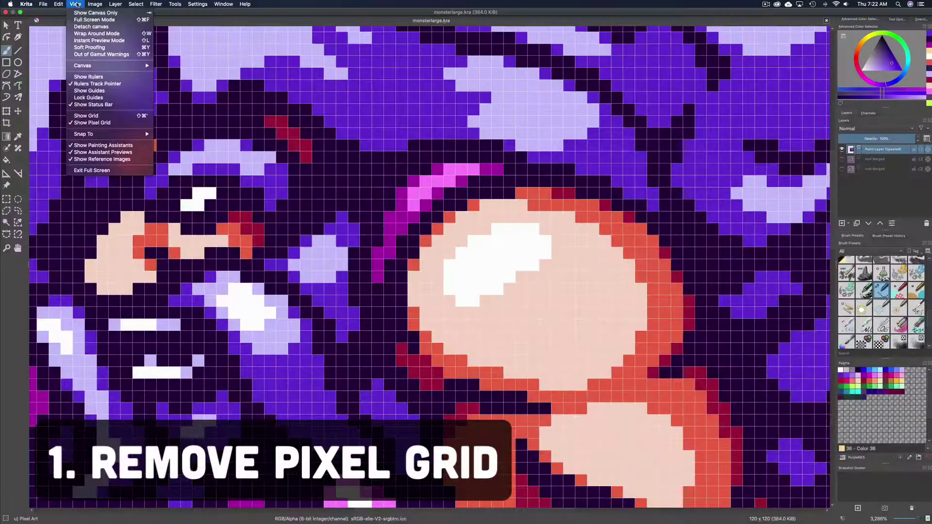
left_click(81, 124)
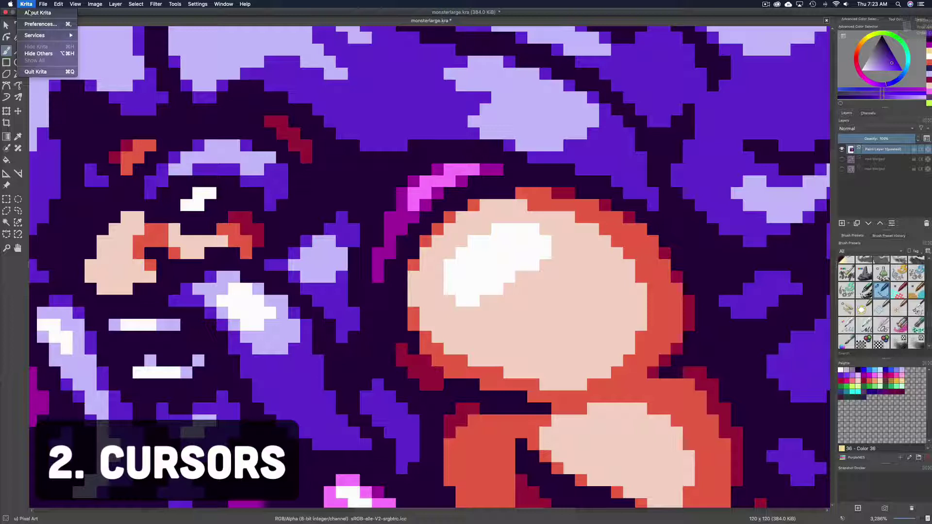
Change the brush cursor shape to Arrow in the general preferences
left_click(39, 23)
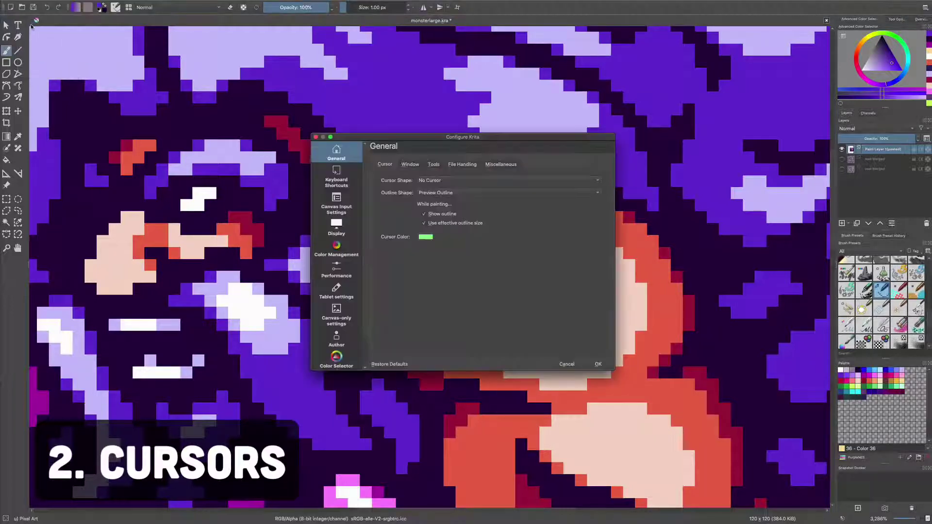
left_click(454, 183)
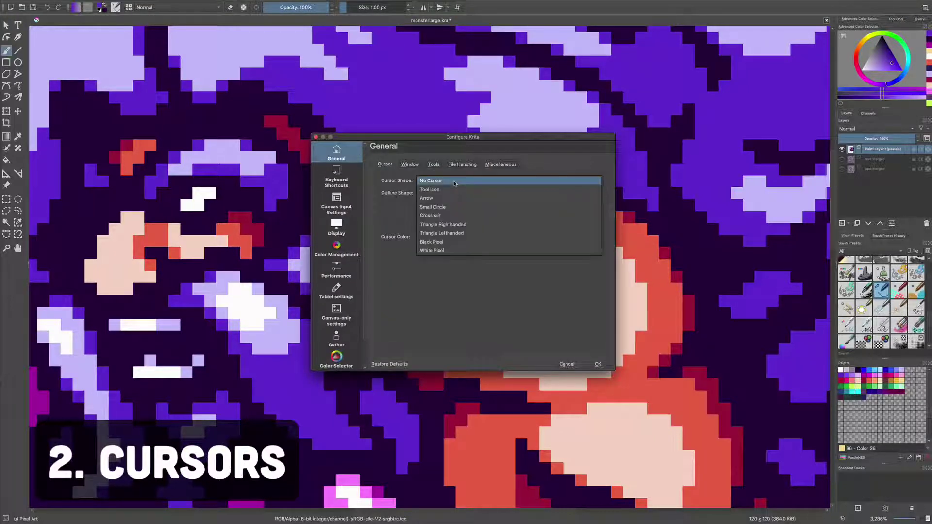
left_click(451, 199)
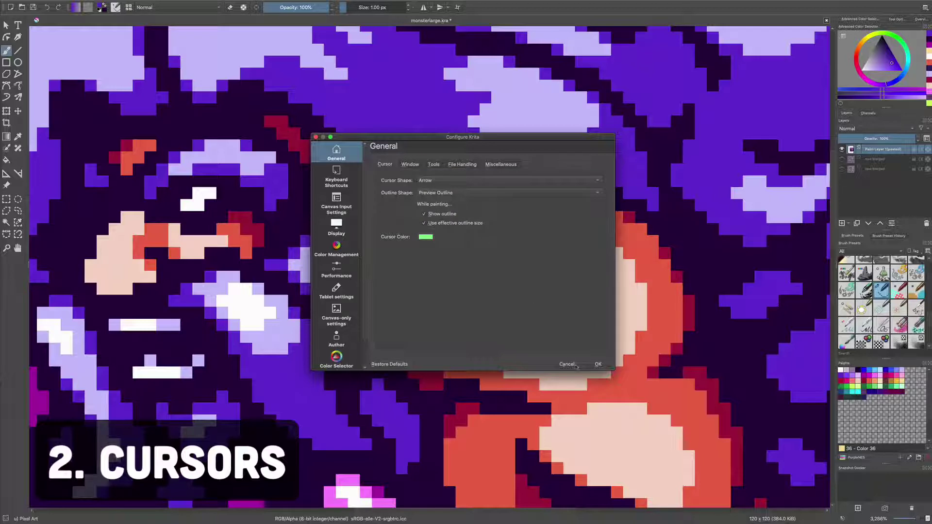
left_click(598, 364)
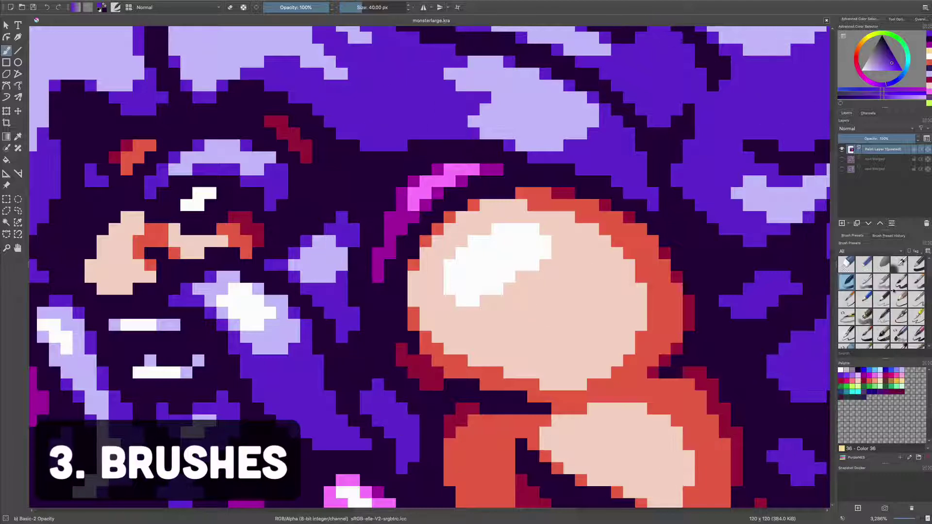
Try the Pixel Art, Pixel Art Dithering and Pixel Art Fill brush presets with test strokes across the monster artwork
scroll(877, 318, "down", 10)
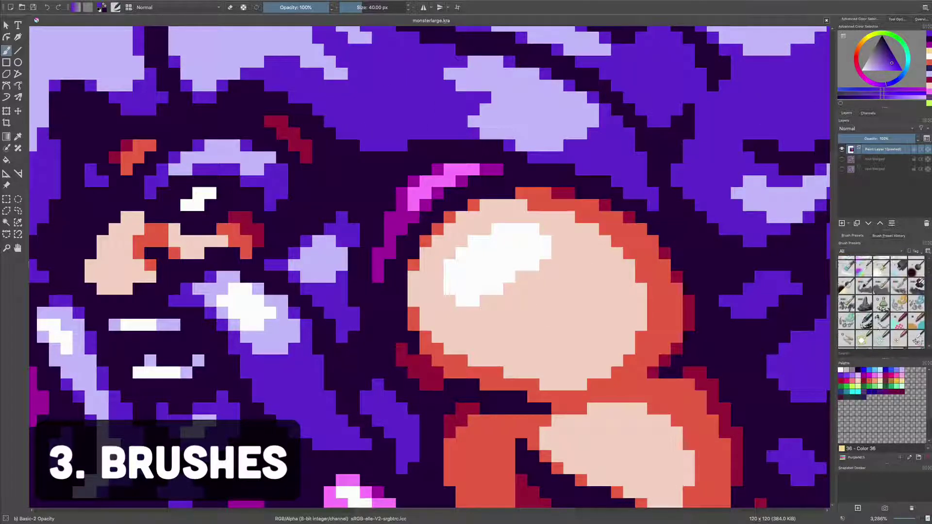
scroll(877, 318, "down", 2)
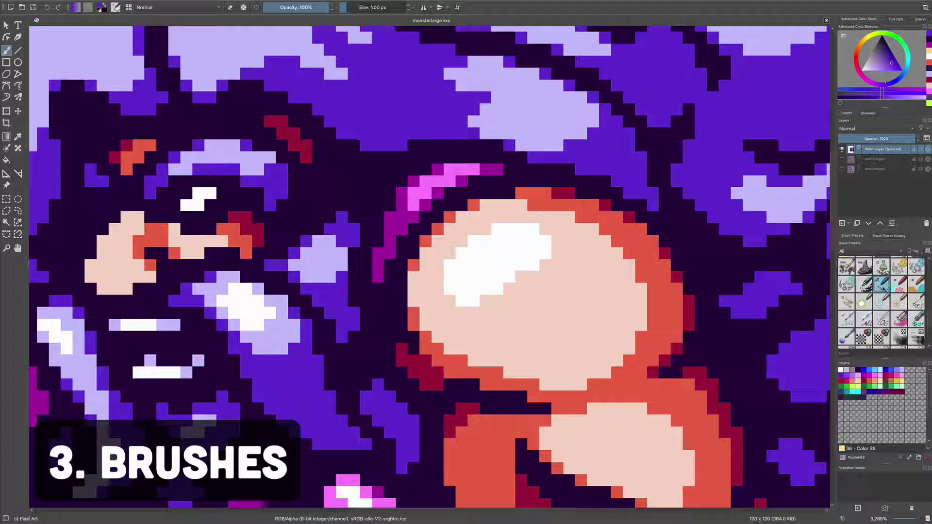
left_click_drag(593, 275, 541, 322)
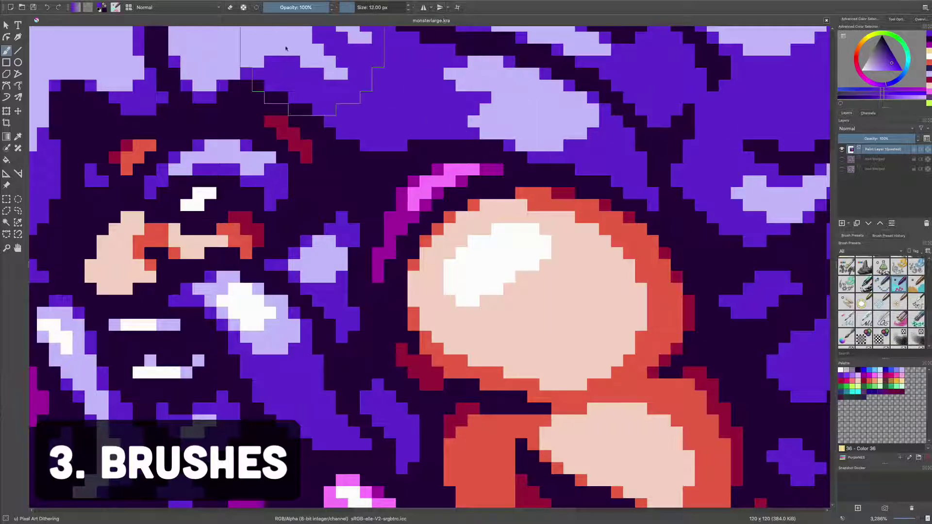
mouse_move(311, 73)
left_mouse_down()
mouse_move(630, 243)
mouse_move(468, 130)
mouse_move(591, 192)
left_mouse_up()
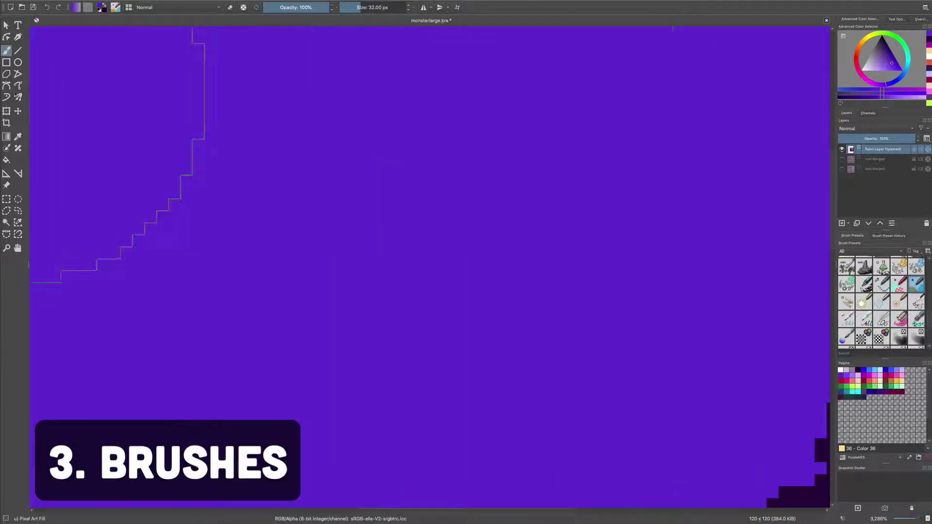
left_click_drag(14, 95, 683, 521)
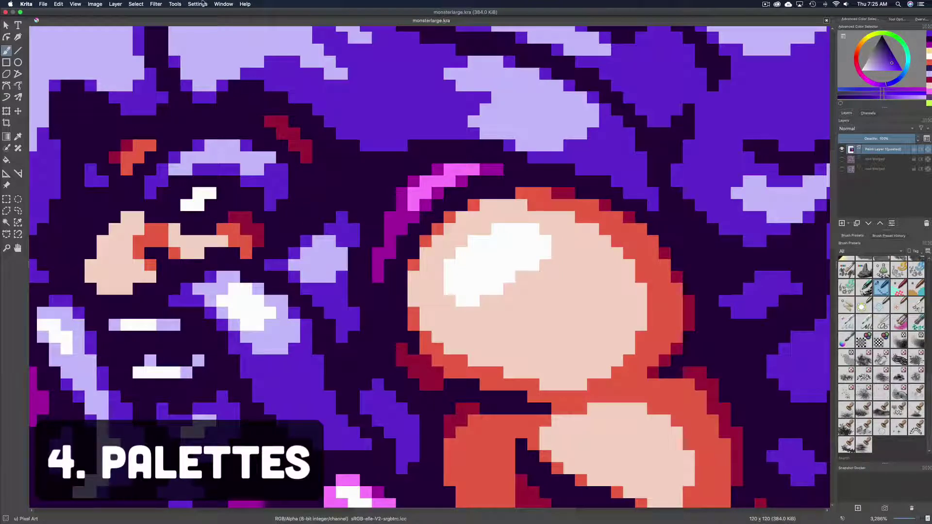
Show the Palette docker in the workspace
left_click(203, 3)
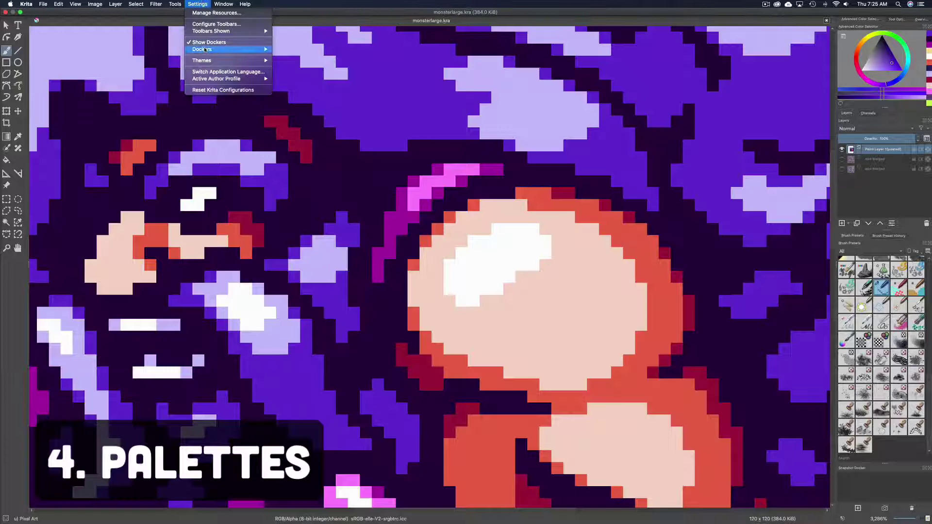
mouse_move(204, 49)
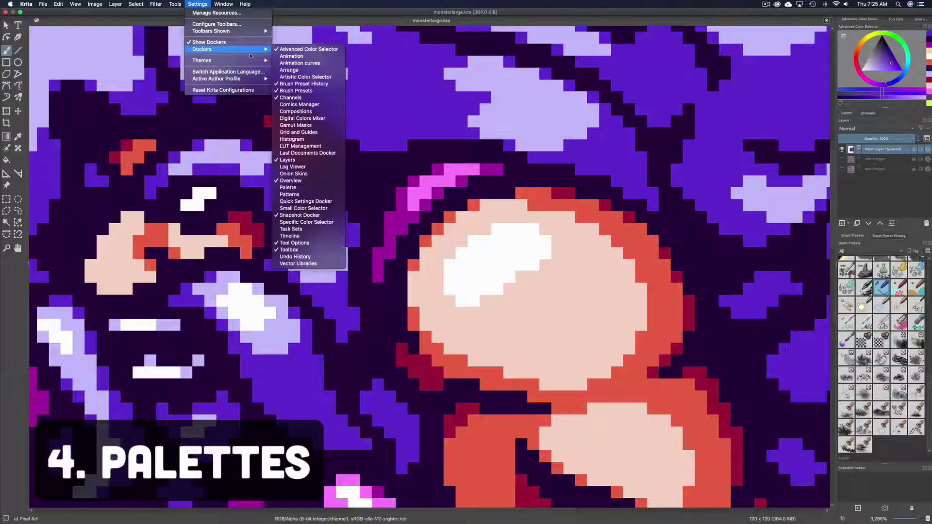
left_click(304, 191)
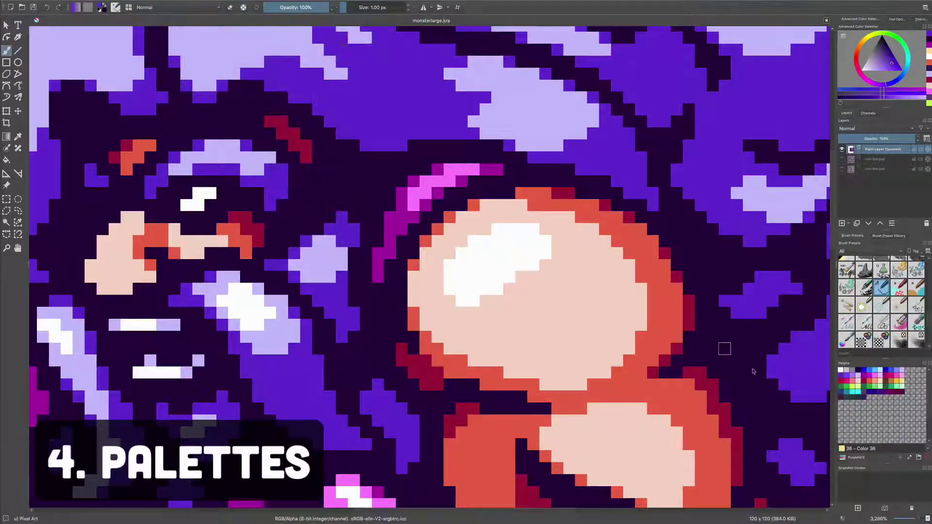
Browse the list of available palettes, including PixelArt 16 and PixelArt 32
left_click(844, 459)
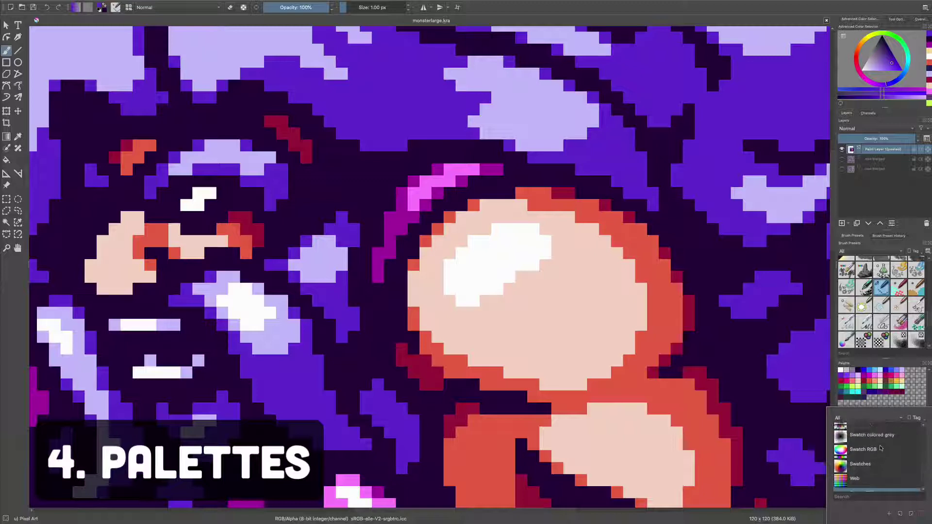
scroll(880, 448, "down", 2)
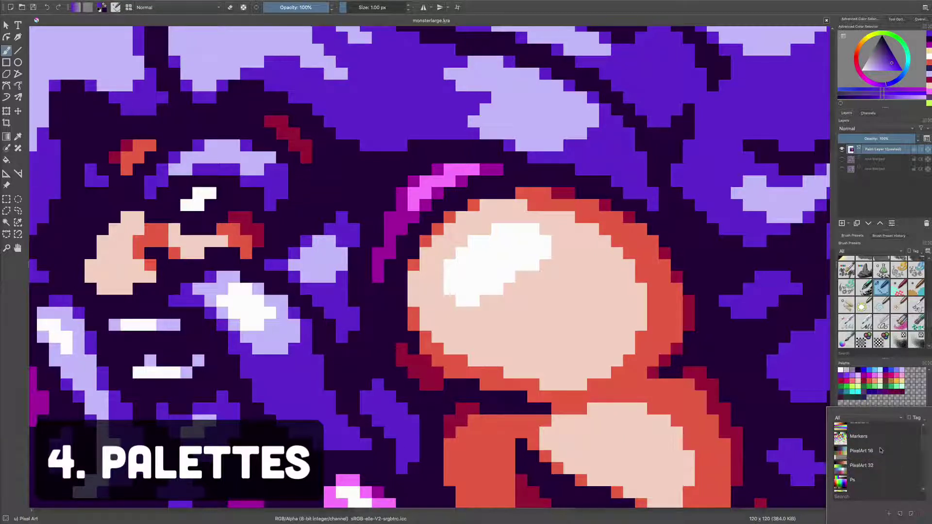
left_click(881, 451)
left_click(878, 466)
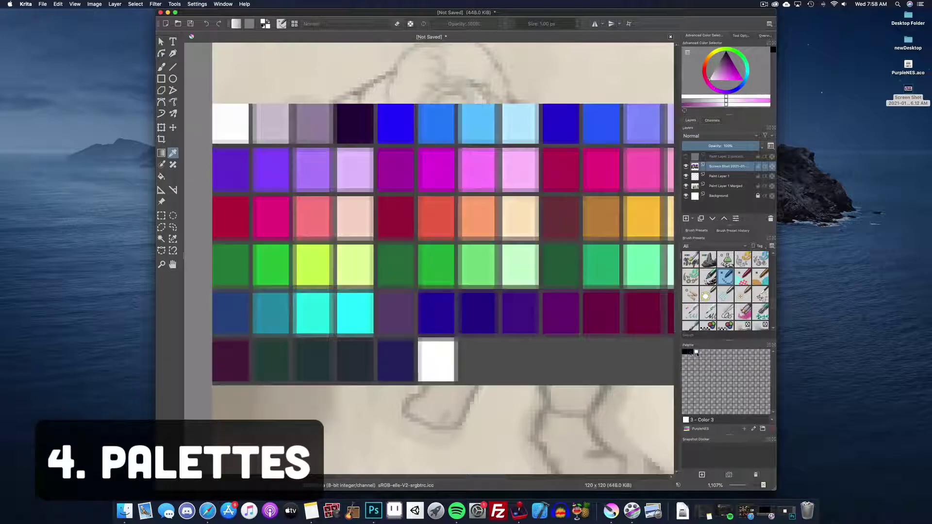
Sample the white, pale grey, mauve and dark purple swatches from the reference image into the first four slots of the PurpleNES palette
left_click(241, 120)
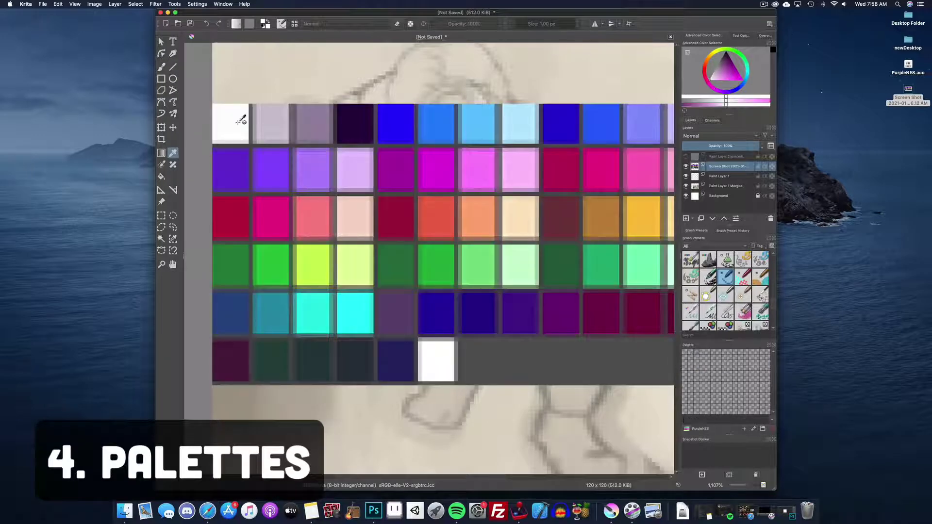
left_click(684, 352)
left_click(272, 121)
left_click(690, 352)
left_click(320, 121)
left_click(696, 352)
left_click(355, 121)
left_click(701, 352)
Sample the next four blue swatches of the reference image's first row into palette slots five to eight
left_click(395, 121)
left_click(708, 351)
left_click(436, 122)
left_click(712, 351)
left_click(477, 121)
left_click(718, 352)
left_click(520, 121)
left_click(723, 352)
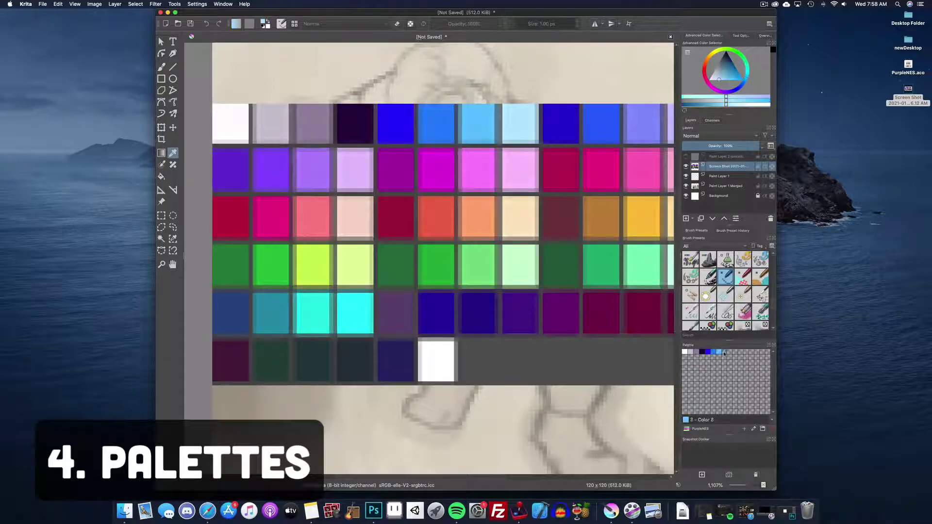
Sample the purple to lavender swatches from the reference image's second row into the start of the palette's second row
left_click_drag(486, 223, 550, 231)
left_click(255, 179)
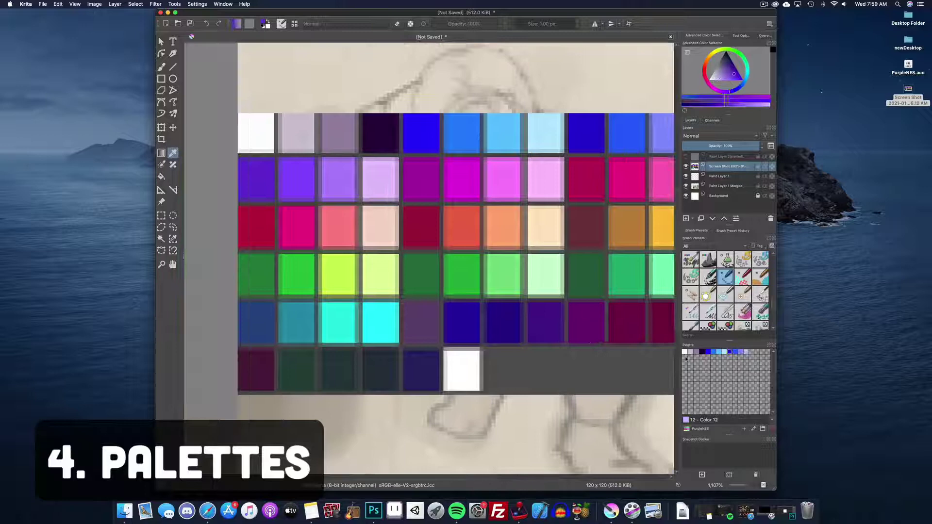
left_click(684, 357)
left_click(296, 178)
left_click(690, 357)
left_click(338, 179)
left_click(696, 357)
left_click(380, 179)
Continue the palette's second row with the pink, light pink, crimson and hot pink swatches sampled from the reference image
left_click(718, 357)
left_click(545, 179)
left_click(723, 357)
left_click(586, 179)
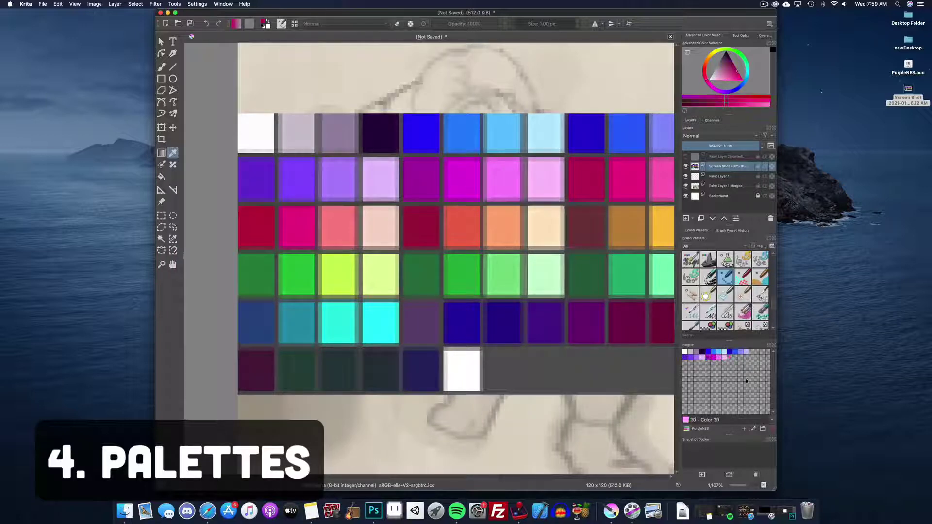
left_click(729, 358)
left_click_drag(631, 228, 559, 215)
left_click(555, 165)
left_click(735, 357)
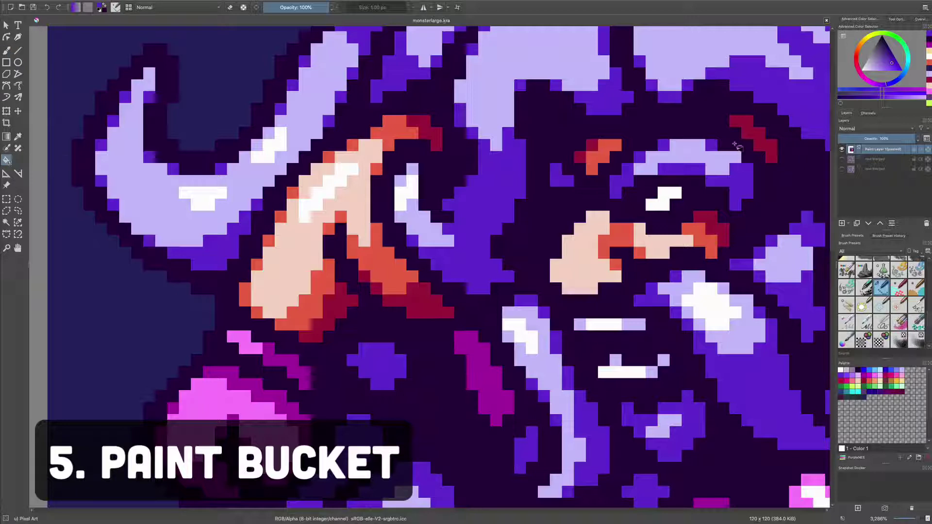
Show the Fill tool's options and try a fill on the tan area of the monster's face
left_click(902, 19)
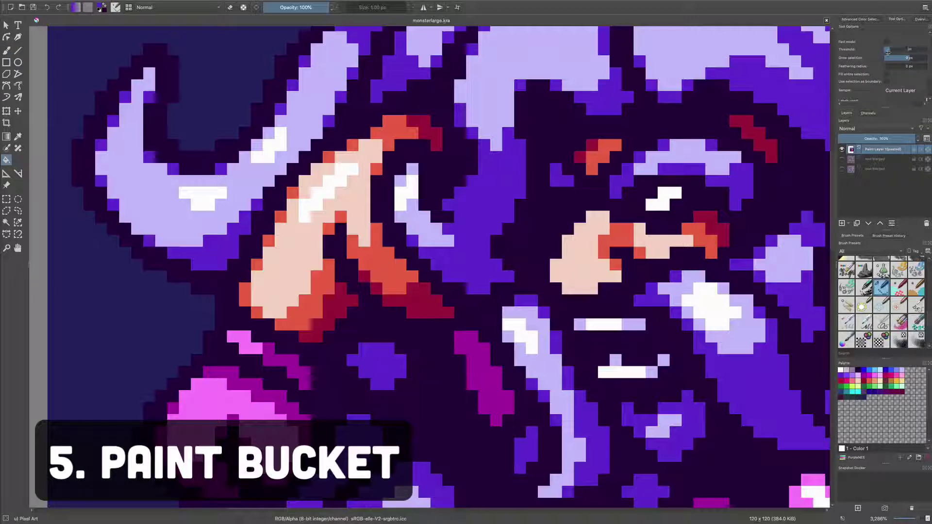
left_click(578, 253)
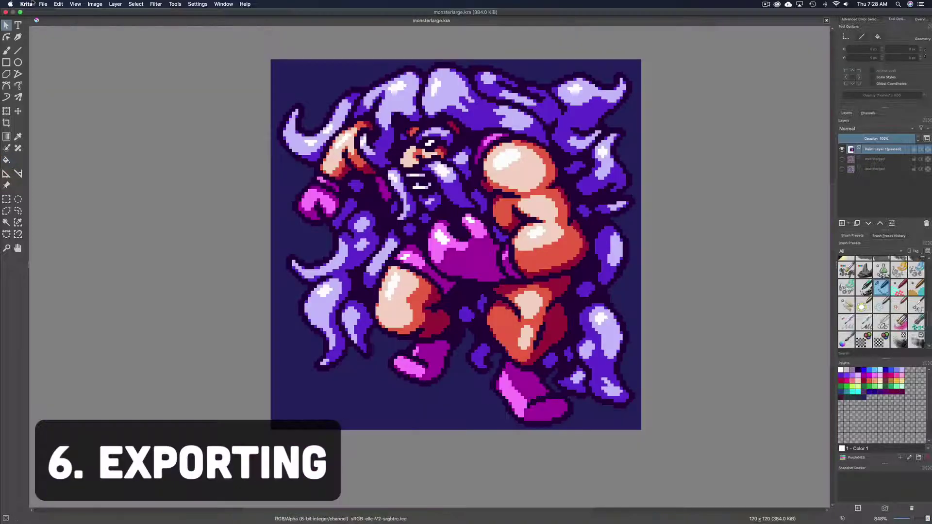
Export the artwork to the desktop as the PNG image monsterlarge.png, replacing the existing file
left_click(43, 4)
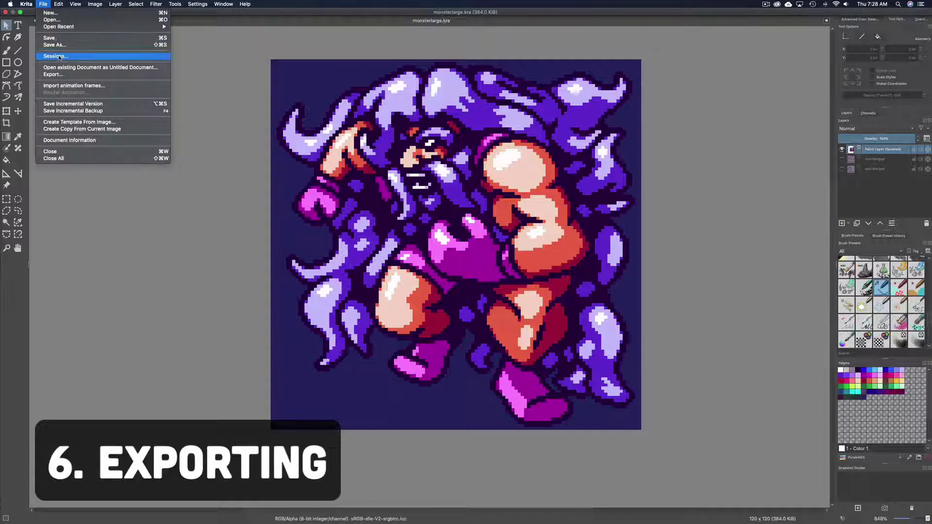
left_click(53, 74)
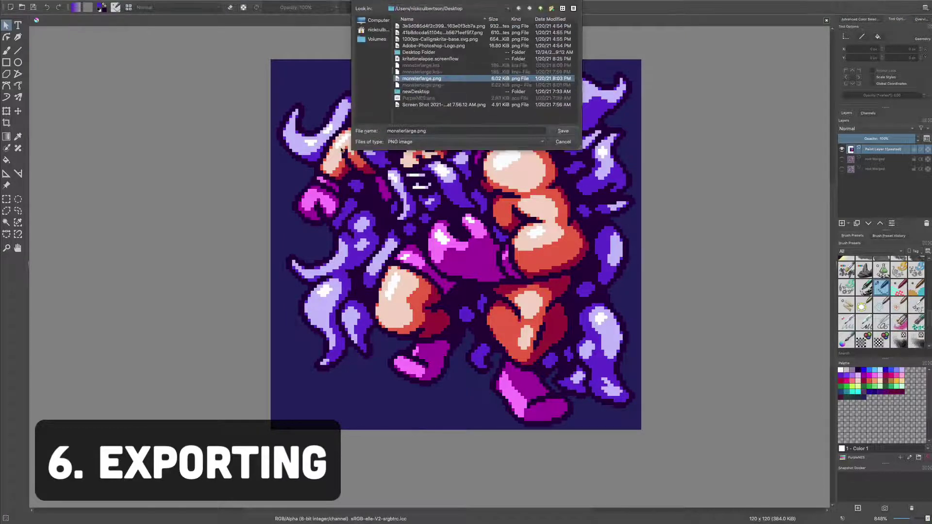
left_click(568, 133)
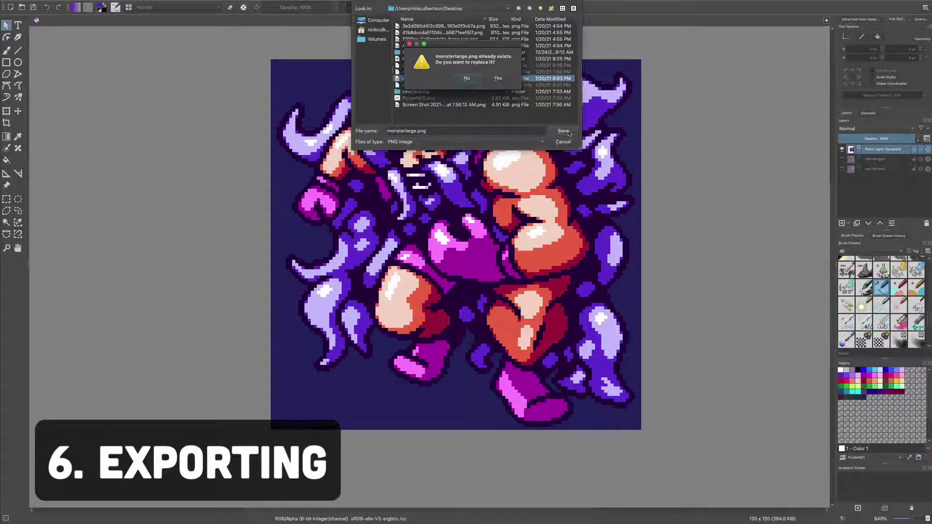
left_click(505, 80)
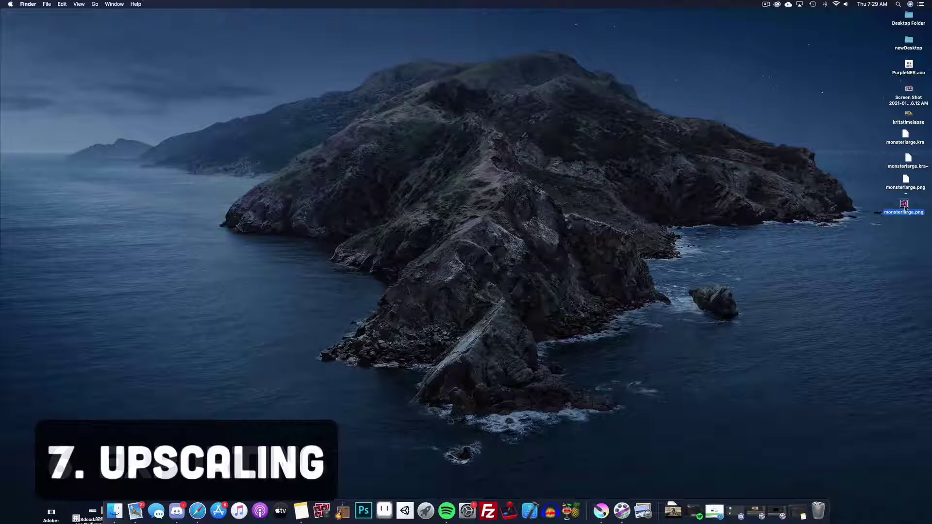
Open the exported monsterlarge.png from the desktop in Krita
right_click(904, 205)
mouse_move(882, 219)
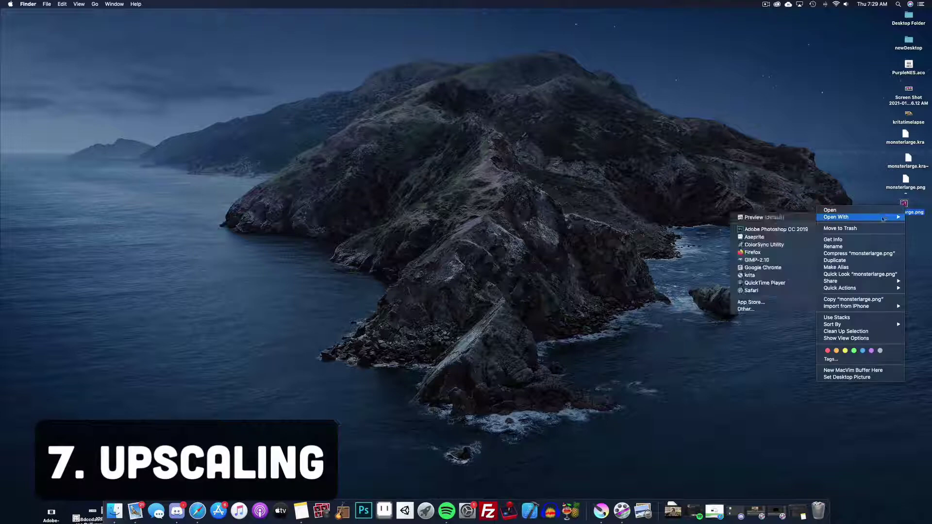
left_click(749, 275)
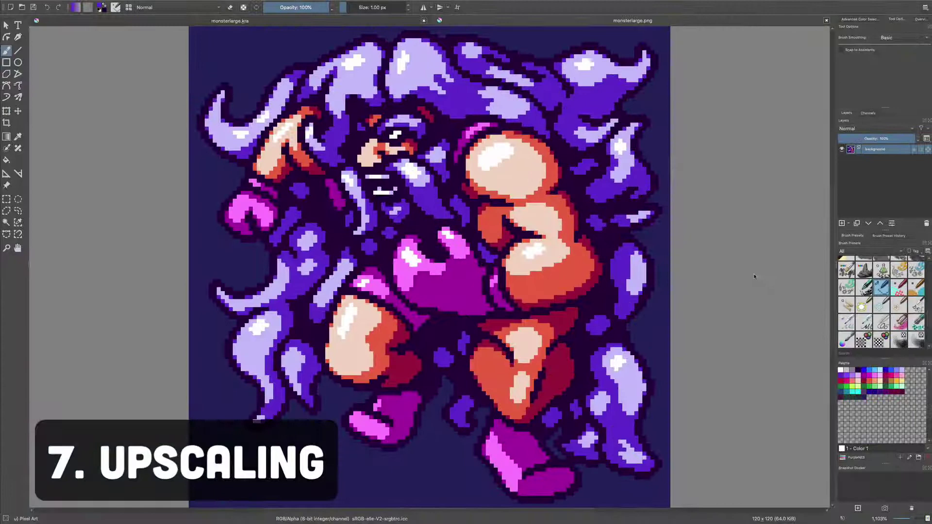
Scale the image to 500% width and height using the Nearest Neighbor filter
left_click(92, 4)
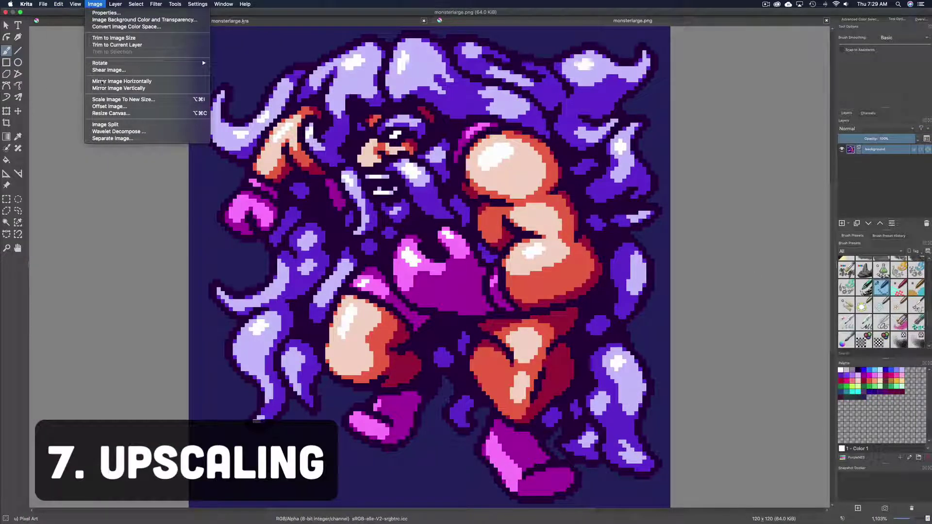
left_click(108, 100)
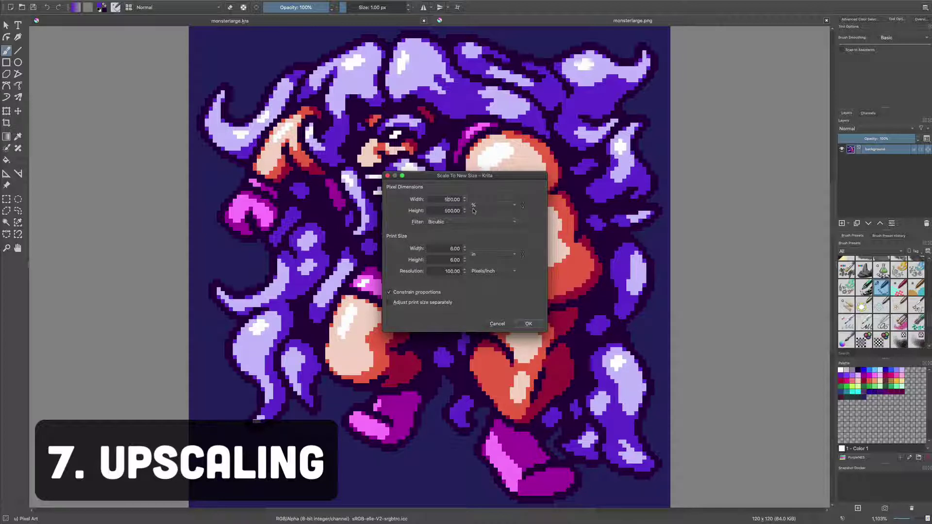
left_click(468, 224)
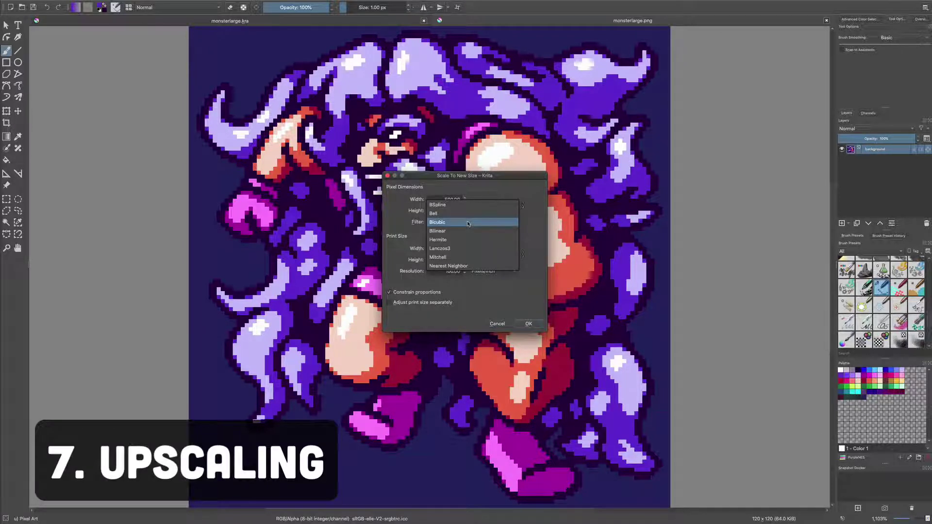
left_click(464, 266)
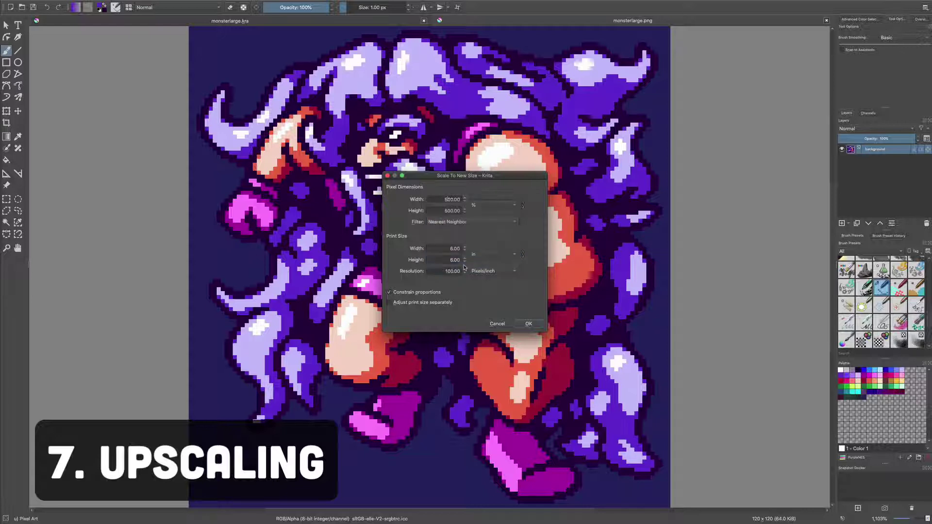
left_click(529, 324)
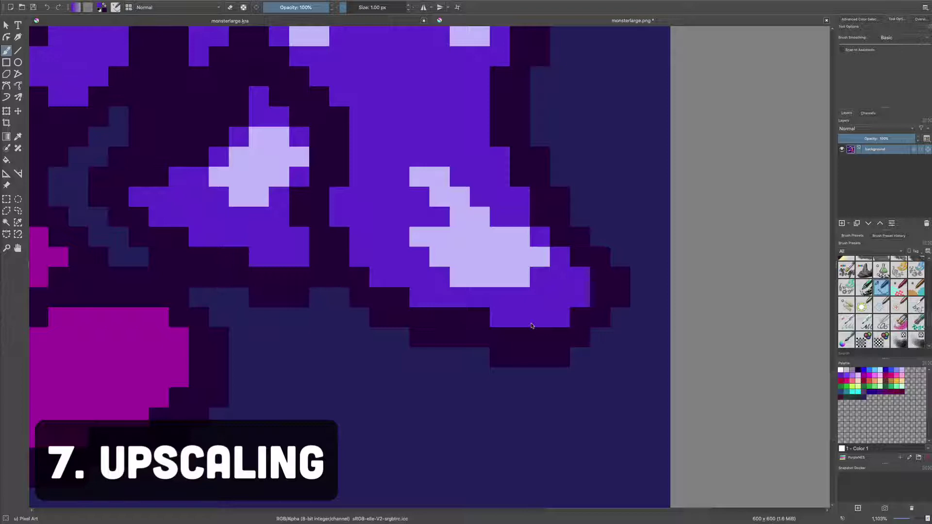
Export the upscaled image to the desktop as monsterlarge5x.png
scroll(531, 325, "down", 10)
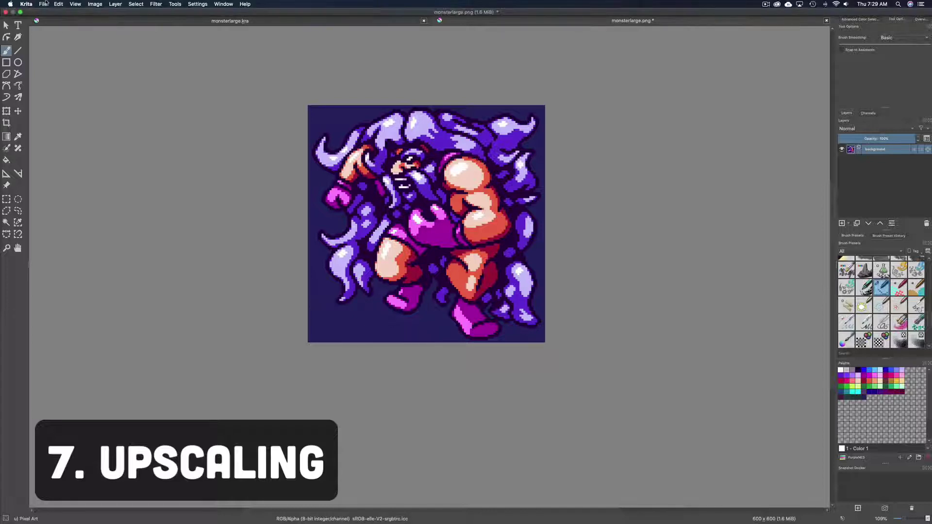
left_click(44, 4)
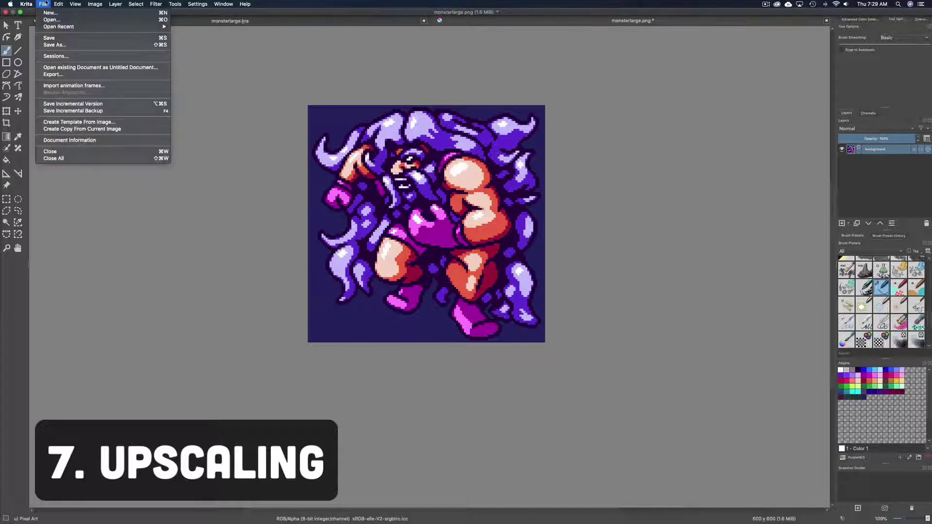
left_click(60, 74)
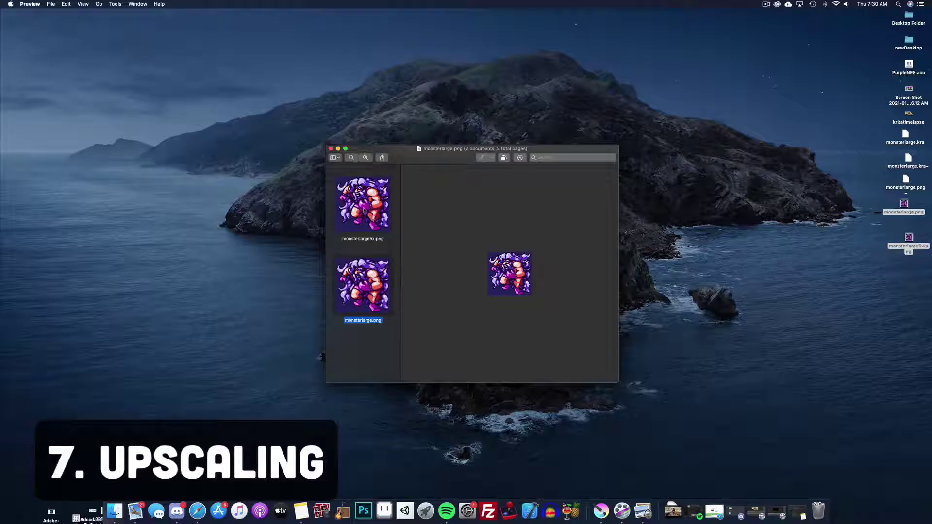
Compare the exported monsterlarge.png and monsterlarge5x.png images in Preview
left_click(364, 210)
left_click(361, 252)
left_click(363, 224)
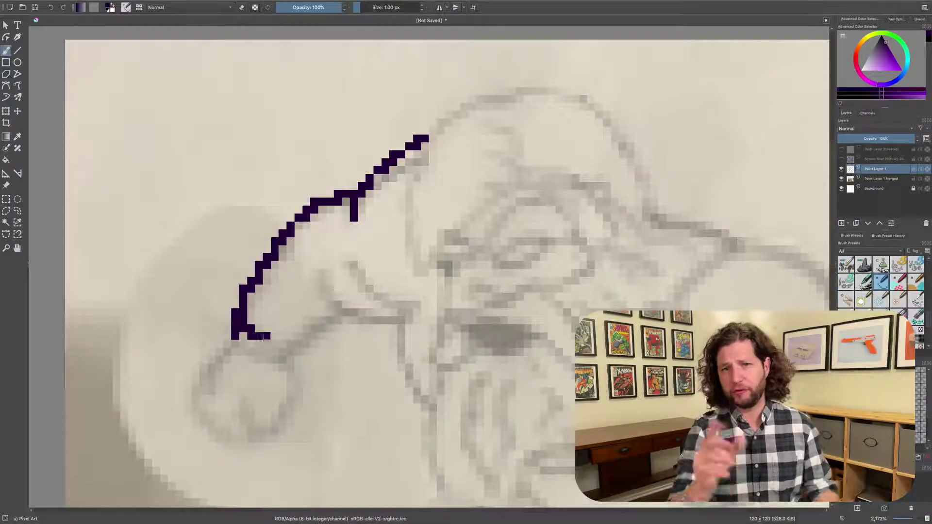
Trace the raised forearm and fist over the sketch in dark purple on Paint Layer 1
mouse_move(269, 340)
left_mouse_down()
mouse_move(194, 392)
mouse_move(234, 446)
mouse_move(235, 407)
left_mouse_up()
mouse_move(258, 436)
left_mouse_down()
mouse_move(283, 367)
mouse_move(338, 313)
left_mouse_up()
mouse_move(314, 264)
left_mouse_down()
mouse_move(393, 320)
mouse_move(338, 249)
mouse_move(416, 305)
mouse_move(416, 391)
mouse_move(427, 416)
left_mouse_up()
key("super+z")
mouse_move(417, 250)
left_mouse_down()
mouse_move(391, 307)
mouse_move(211, 68)
left_mouse_up()
Trace the round shoulder, upper arm and large forearm of the monster's other arm in dark purple
mouse_move(550, 211)
left_mouse_down()
mouse_move(509, 201)
mouse_move(487, 75)
mouse_move(604, 83)
mouse_move(636, 185)
left_mouse_up()
left_click_drag(636, 186, 510, 174)
left_click_drag(527, 164, 558, 206)
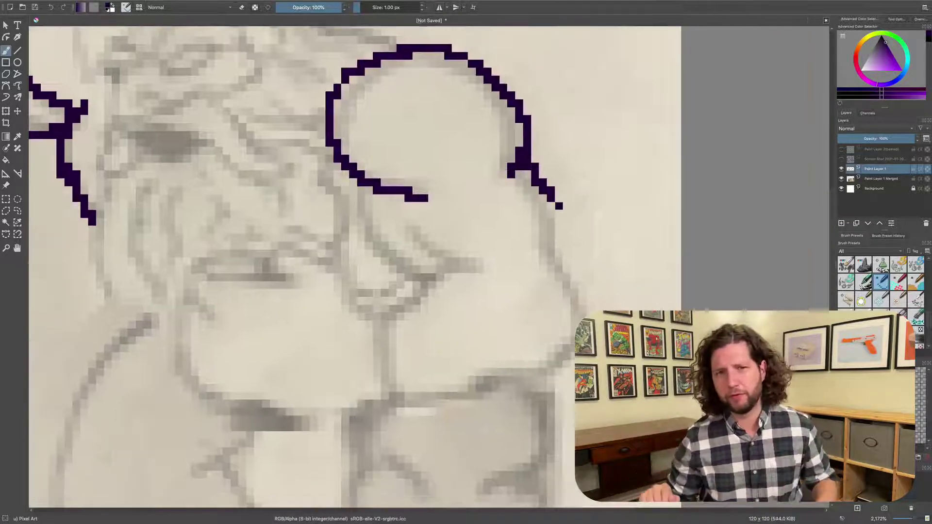
mouse_move(573, 379)
left_mouse_down()
mouse_move(391, 400)
mouse_move(481, 261)
left_mouse_up()
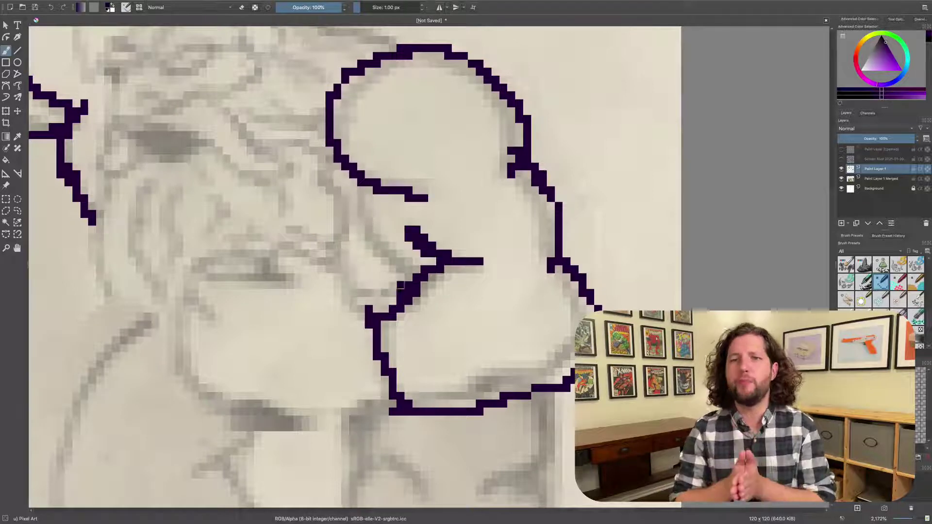
left_click_drag(399, 285, 474, 268)
Trace the monster's belly and chest fold beside the large arm
mouse_move(366, 269)
left_mouse_down()
mouse_move(439, 291)
mouse_move(442, 303)
left_mouse_up()
left_click_drag(467, 396, 277, 354)
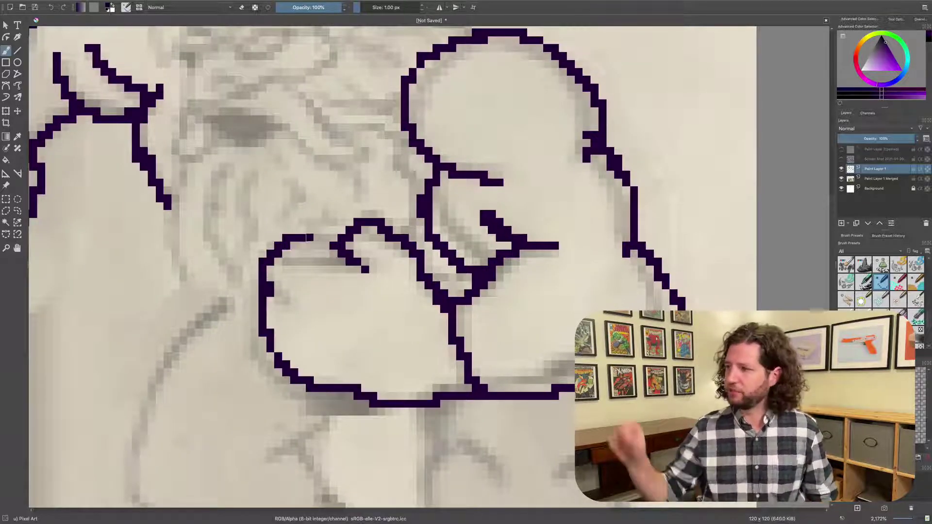
left_click_drag(310, 237, 342, 263)
Trace both legs and boots beneath the belly with the dark purple pixel brush
mouse_move(349, 310)
left_mouse_down()
mouse_move(449, 214)
mouse_move(532, 198)
left_mouse_up()
mouse_move(414, 181)
left_mouse_down()
mouse_move(333, 277)
mouse_move(428, 411)
left_mouse_up()
left_click_drag(428, 411, 438, 336)
mouse_move(408, 354)
left_mouse_down()
mouse_move(519, 313)
mouse_move(495, 257)
left_mouse_up()
mouse_move(544, 210)
left_mouse_down()
mouse_move(476, 262)
mouse_move(450, 222)
left_mouse_up()
mouse_move(420, 313)
left_mouse_down()
mouse_move(356, 374)
mouse_move(443, 420)
mouse_move(514, 261)
left_mouse_up()
key("super+z")
left_click_drag(546, 310, 375, 185)
left_click_drag(470, 242, 575, 406)
Trace the monster's face, eye, nose, mouth and moustache over the sketch
left_click_drag(554, 342, 577, 341)
left_click_drag(590, 315, 554, 260)
left_click_drag(573, 290, 556, 248)
mouse_move(549, 255)
left_mouse_down()
mouse_move(492, 254)
mouse_move(461, 199)
mouse_move(450, 83)
left_mouse_up()
left_click_drag(450, 84, 445, 195)
left_click_drag(495, 240, 424, 157)
left_click_drag(565, 225, 622, 129)
mouse_move(613, 201)
left_mouse_down()
mouse_move(614, 287)
mouse_move(550, 359)
left_mouse_up()
left_click_drag(485, 97, 476, 346)
mouse_move(301, 170)
left_mouse_down()
mouse_move(426, 314)
mouse_move(430, 266)
mouse_move(365, 349)
left_mouse_up()
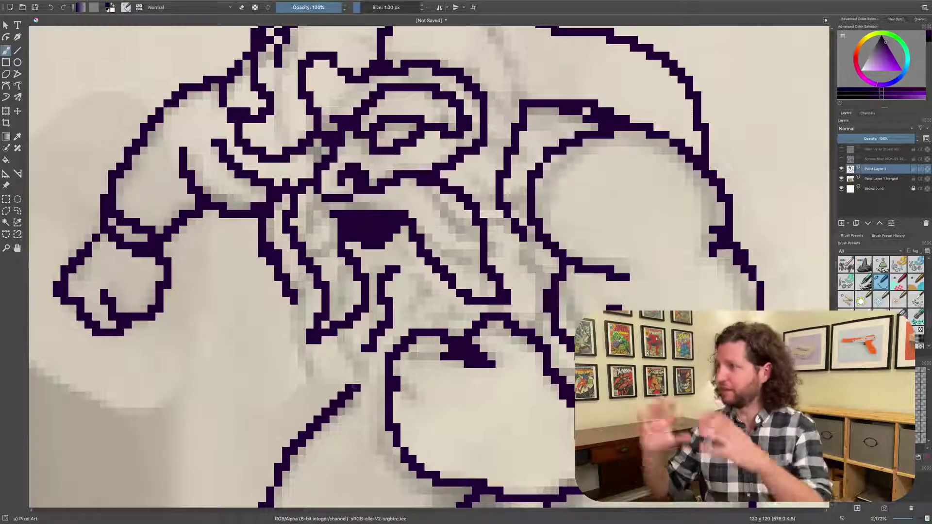
Trace the crown of hair and the strands beside the raised arm
left_click_drag(354, 387, 380, 364)
mouse_move(333, 308)
left_mouse_down()
mouse_move(375, 262)
mouse_move(353, 384)
left_mouse_up()
left_click_drag(340, 204, 332, 374)
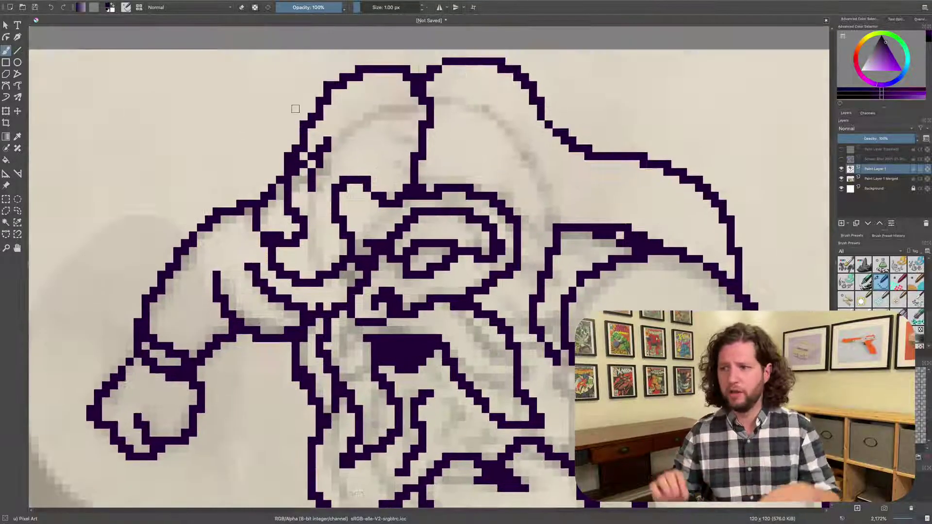
scroll(219, 205, "down", 5)
mouse_move(312, 101)
left_mouse_down()
mouse_move(222, 205)
mouse_move(317, 330)
left_mouse_up()
Hide the sketch layer and fill the Background layer with medium purple
left_click(841, 179)
left_click(866, 189)
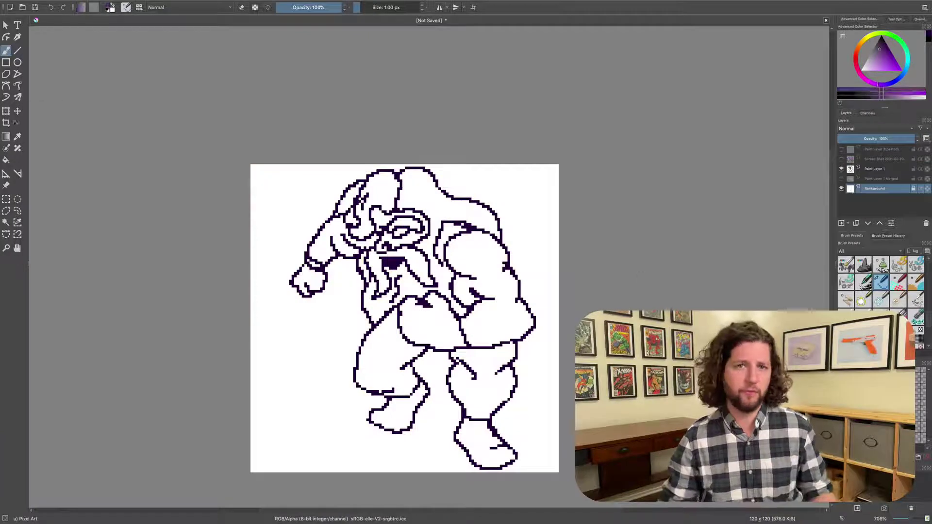
left_click(322, 370)
Thicken and clean up the outline around the fist and wristband on Paint Layer 1
scroll(322, 370, "up", 2)
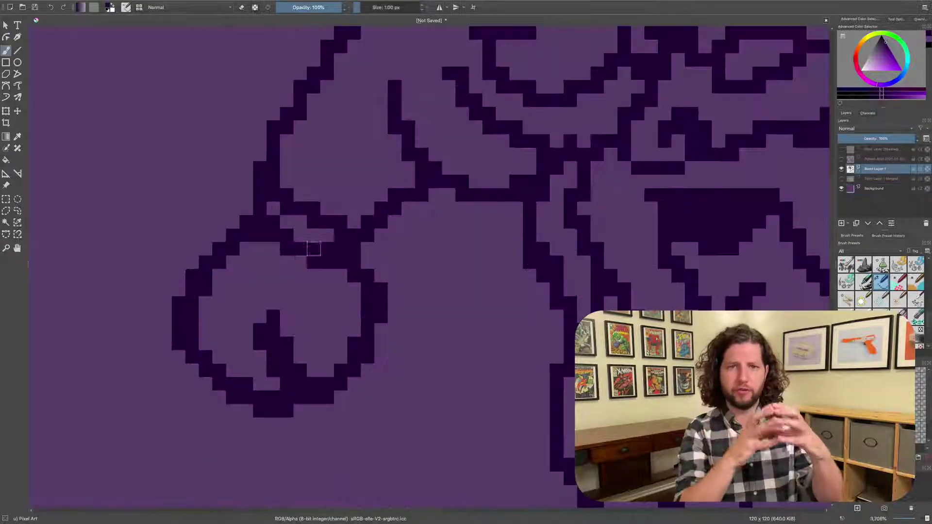
left_click_drag(314, 250, 304, 270)
mouse_move(329, 296)
left_mouse_down()
mouse_move(276, 323)
mouse_move(370, 350)
left_mouse_up()
key("x")
key("ctrl+z")
left_click(357, 337, "ctrl")
left_click_drag(370, 336, 370, 323)
right_click(357, 323)
key("ctrl+z")
key("ctrl+z")
left_click(364, 296, "ctrl")
left_click_drag(275, 229, 302, 243)
left_click(330, 269)
scroll(329, 339, "down", 3)
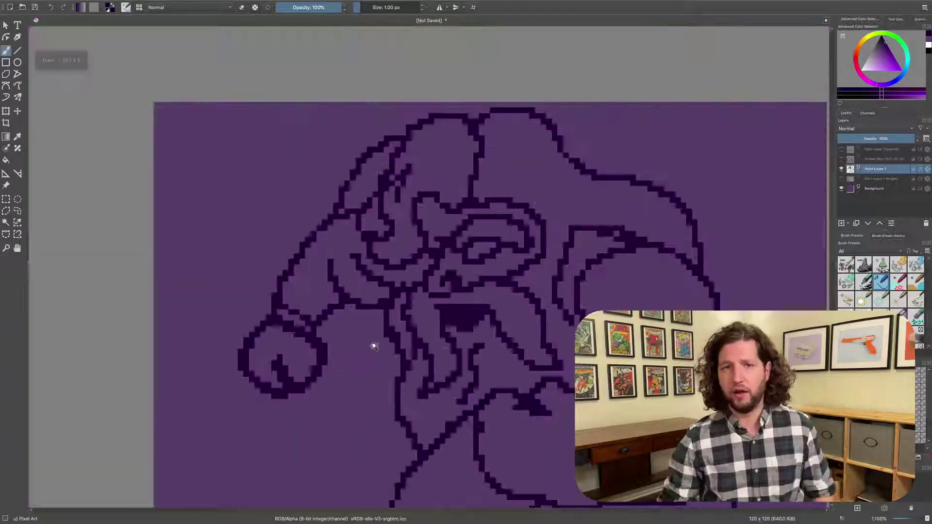
Refine the outer edge of the fist and thicken the raised forearm's outer outline
scroll(218, 390, "up", 3)
left_click(332, 352)
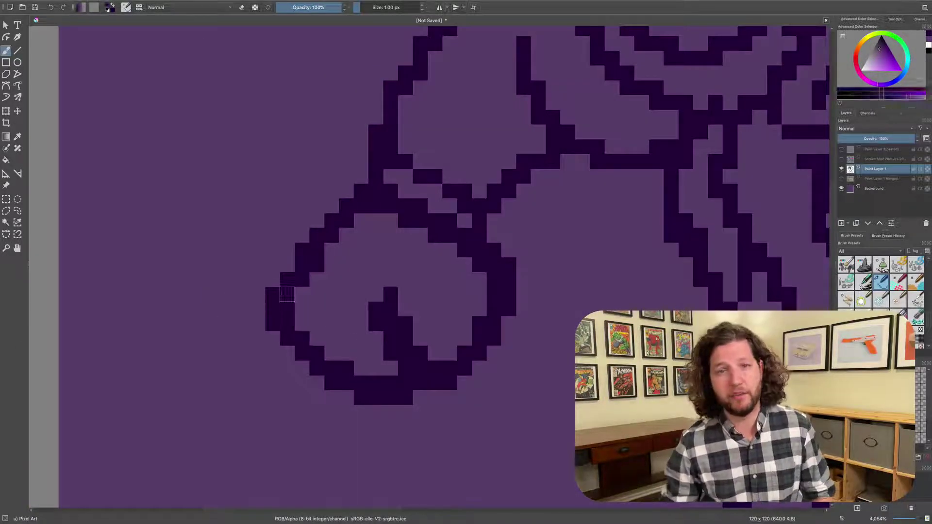
scroll(362, 335, "down", 1)
scroll(363, 335, "up", 3)
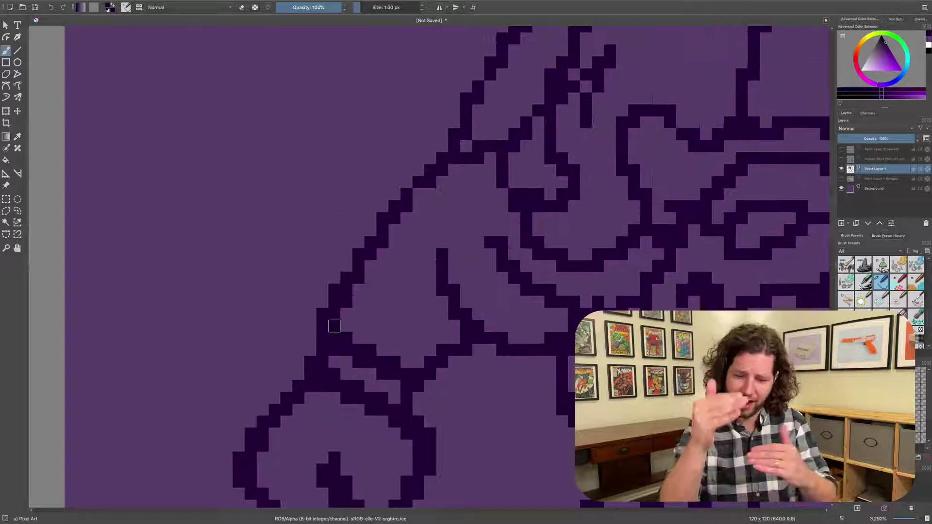
scroll(372, 270, "up", 2)
left_click(334, 306)
mouse_move(381, 246)
left_mouse_down()
mouse_move(368, 282)
mouse_move(344, 282)
mouse_move(377, 262)
mouse_move(383, 310)
left_mouse_up()
Thicken the raised arm's remaining lines, swapping between the outline and background colors to correct pixels
scroll(344, 282, "up", 2)
scroll(383, 256, "down", 3)
scroll(415, 305, "right", 1)
key("x")
left_click(382, 359)
key("x")
left_click_drag(382, 359, 491, 371)
key("x")
key("x")
Reshape and thicken the outline of the brow where it meets the hair above the eye
scroll(370, 264, "right", 8)
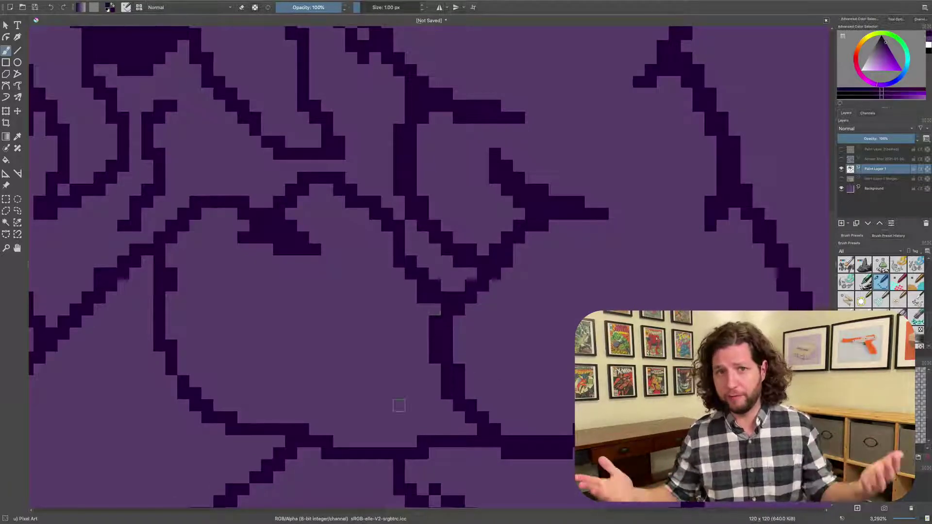
scroll(395, 408, "up", 2)
scroll(429, 267, "down", 2)
scroll(428, 267, "up", 5)
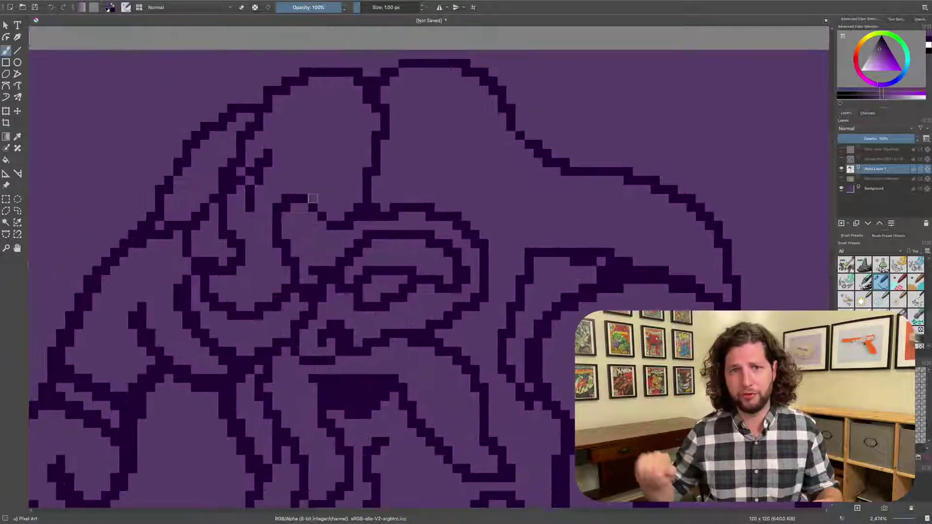
left_click_drag(331, 234, 340, 234)
key("x")
mouse_move(394, 208)
left_mouse_down()
mouse_move(403, 208)
mouse_move(386, 225)
mouse_move(359, 225)
left_mouse_up()
key("x")
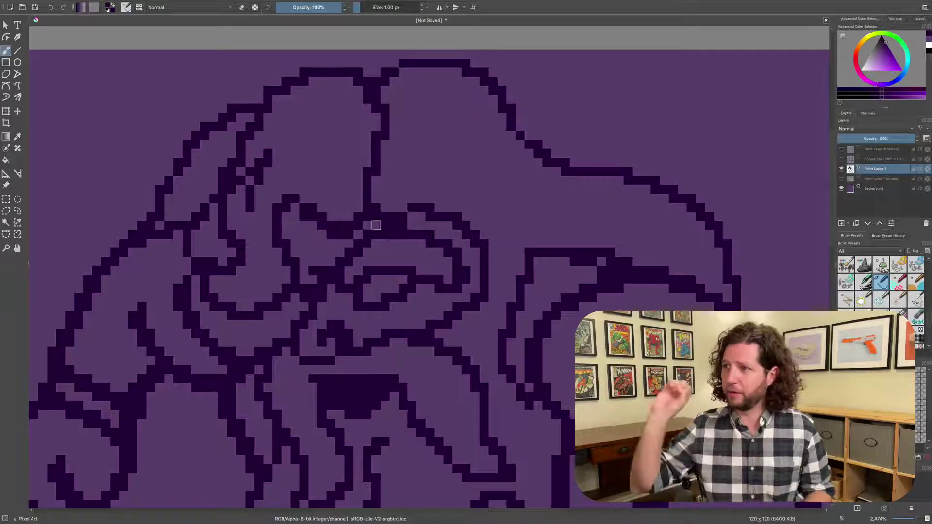
left_click(376, 225)
key("x")
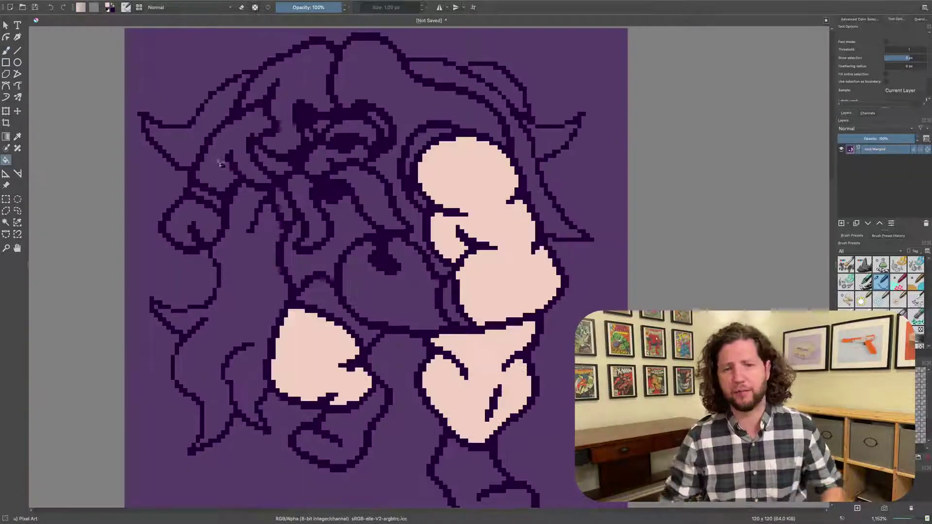
Fill the raised arm, the face and the small area beside the large shoulder with the light skin color
left_click(233, 150)
left_click(335, 158)
left_click(377, 123)
left_click(419, 200)
Fill the torso and shorts, the glove with its wristband, and both boots with bright pink
left_click(330, 306)
left_click(389, 292)
left_click(449, 301)
left_click(203, 218)
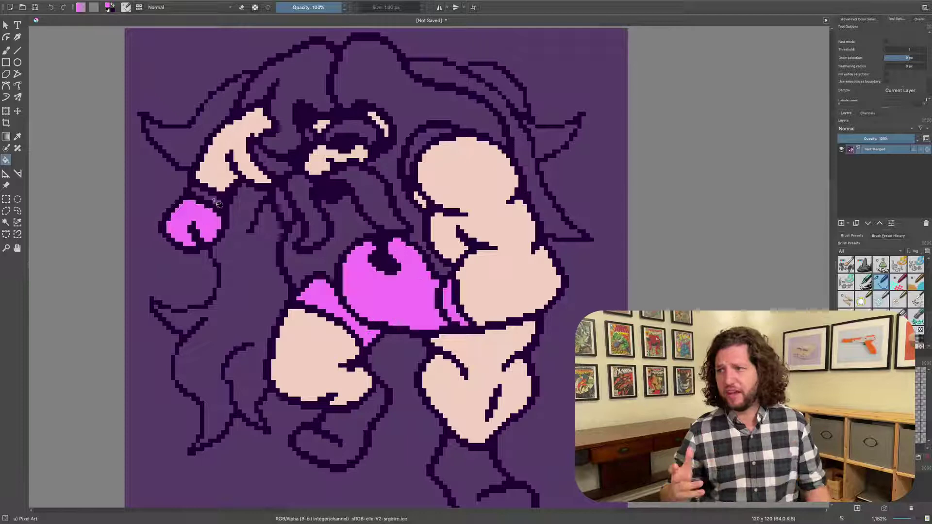
left_click(212, 200)
left_click(355, 427)
left_click(461, 466)
Fill the hair on top of the head and the strands beneath the raised arm with light lavender
left_click(373, 73)
left_click(301, 73)
left_click(180, 146)
left_click(242, 267)
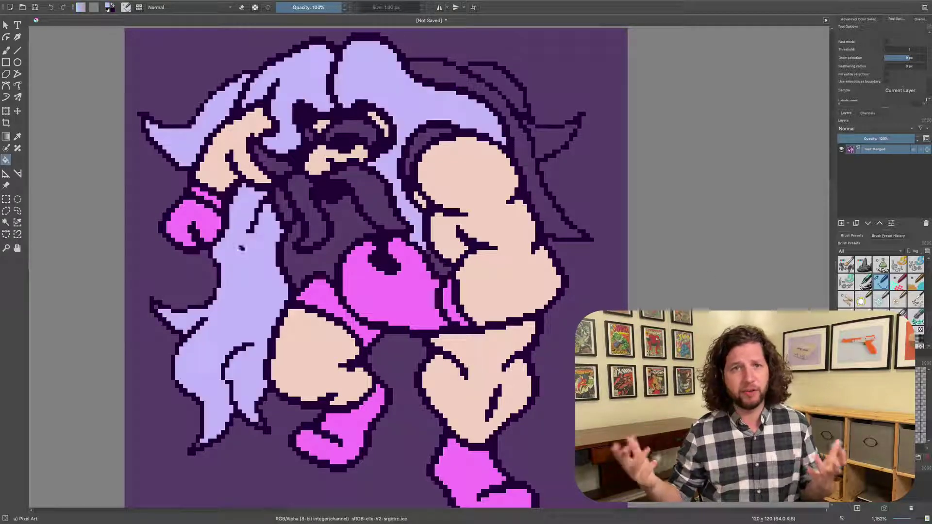
Fill the beard and moustache with light lavender and the remaining costume straps with bright pink
left_click(315, 262)
left_click(304, 194)
left_click(283, 204)
left_click(269, 163)
left_click(359, 194)
left_click(418, 146)
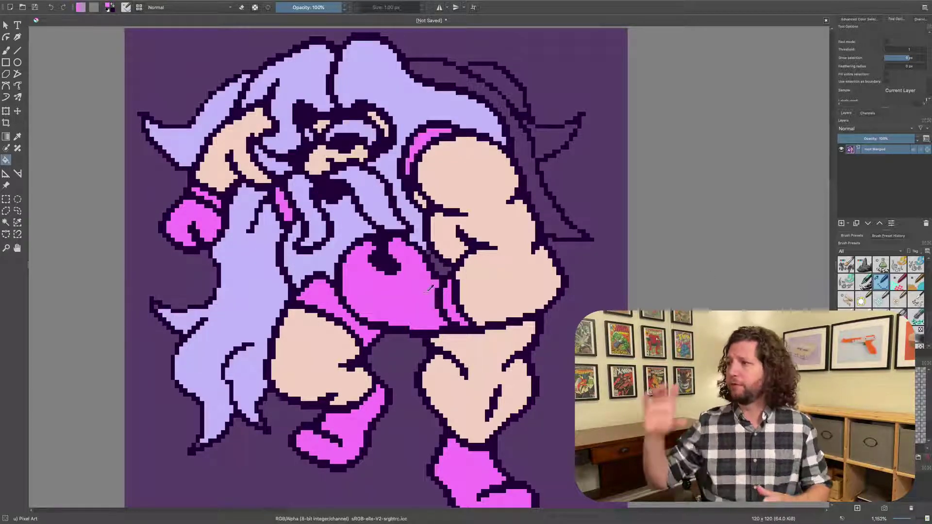
left_click(439, 267)
Sample the lavender hair color and fill the hair strands behind the large shoulder with it
left_click(465, 111, "ctrl")
left_click(515, 126)
left_click(504, 80)
left_click(558, 136)
scroll(405, 235, "down", 4)
scroll(405, 236, "up", 1)
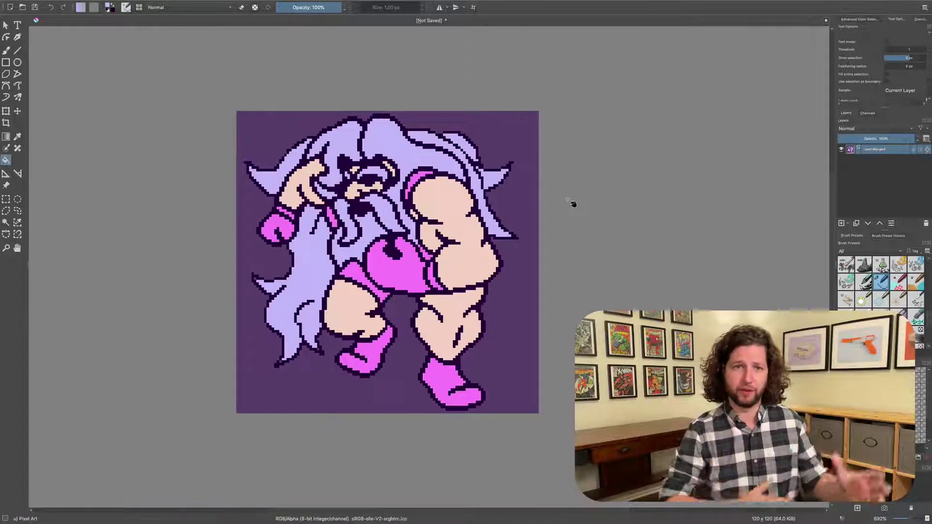
left_click(768, 5)
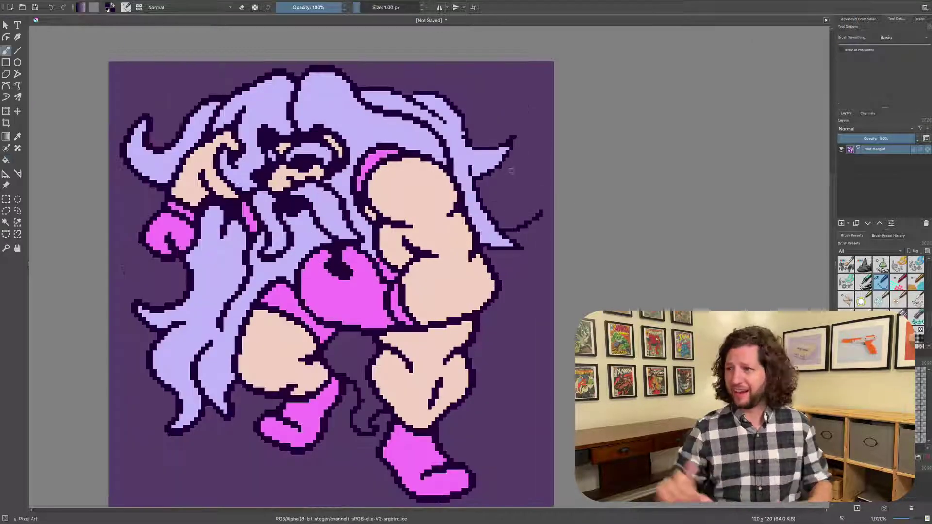
Outline additional curling hair locks behind the large shoulder and down beside the arm in dark purple
left_click_drag(536, 151, 537, 191)
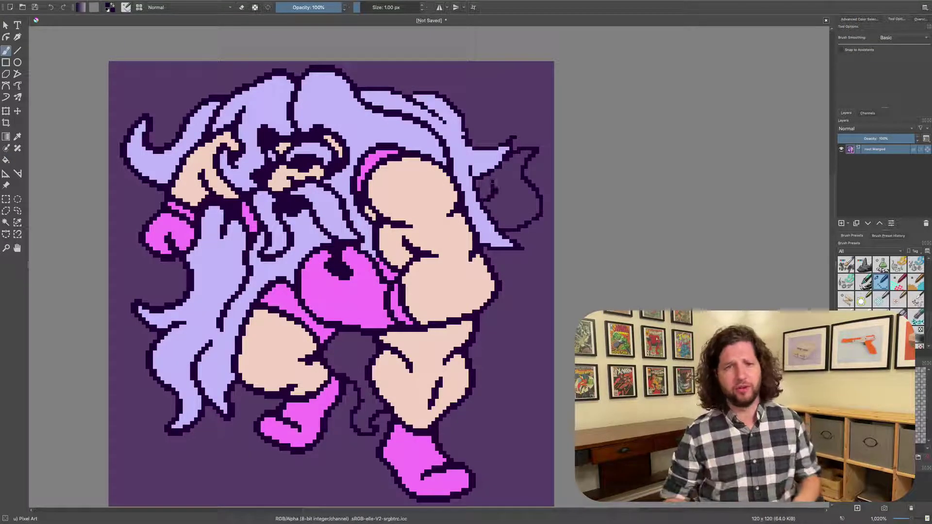
left_click_drag(492, 183, 493, 173)
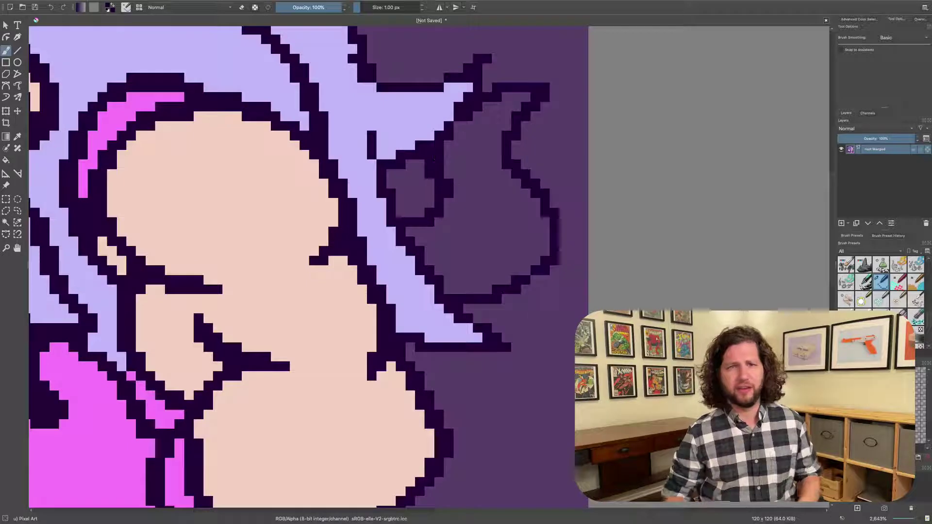
scroll(452, 146, "up", 5)
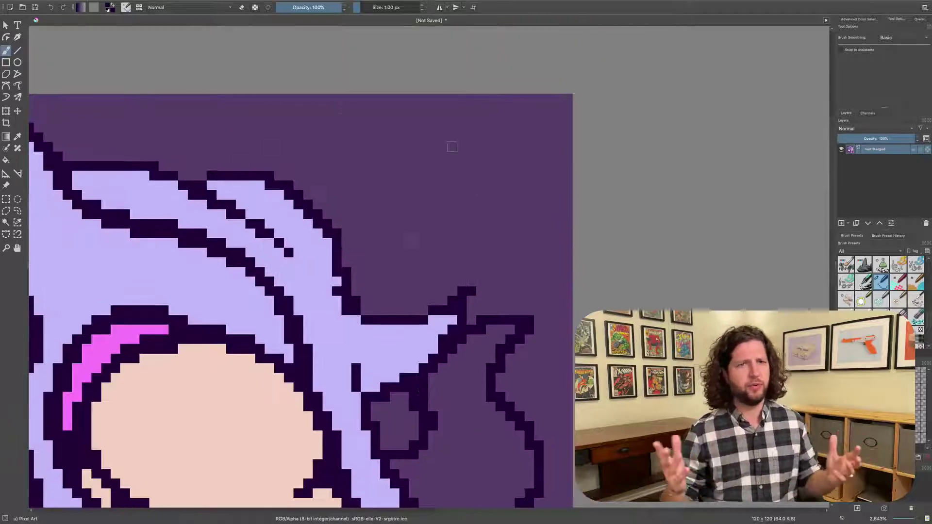
mouse_move(297, 186)
left_mouse_down()
mouse_move(522, 152)
mouse_move(471, 256)
left_mouse_up()
scroll(413, 318, "down", 3)
left_click_drag(235, 231, 320, 248)
scroll(429, 267, "down", 8)
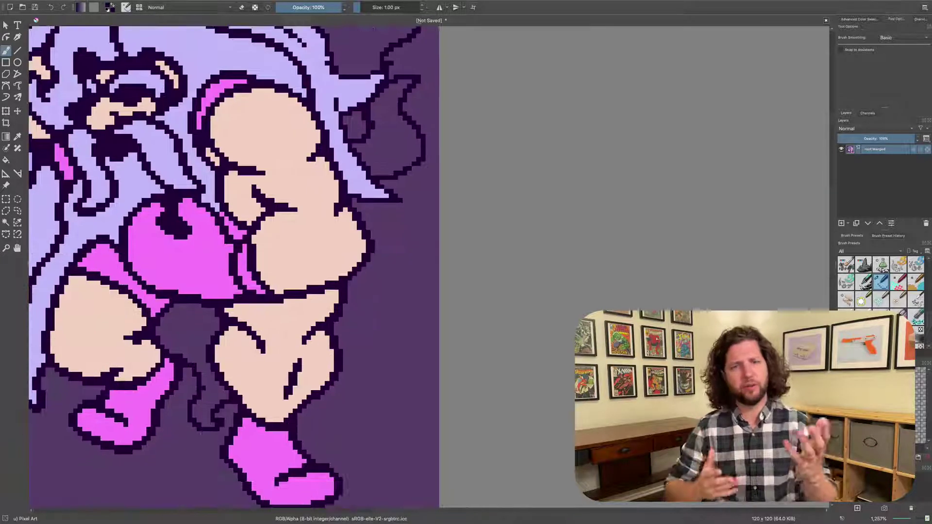
mouse_move(414, 358)
left_mouse_down()
mouse_move(412, 224)
mouse_move(390, 201)
left_mouse_up()
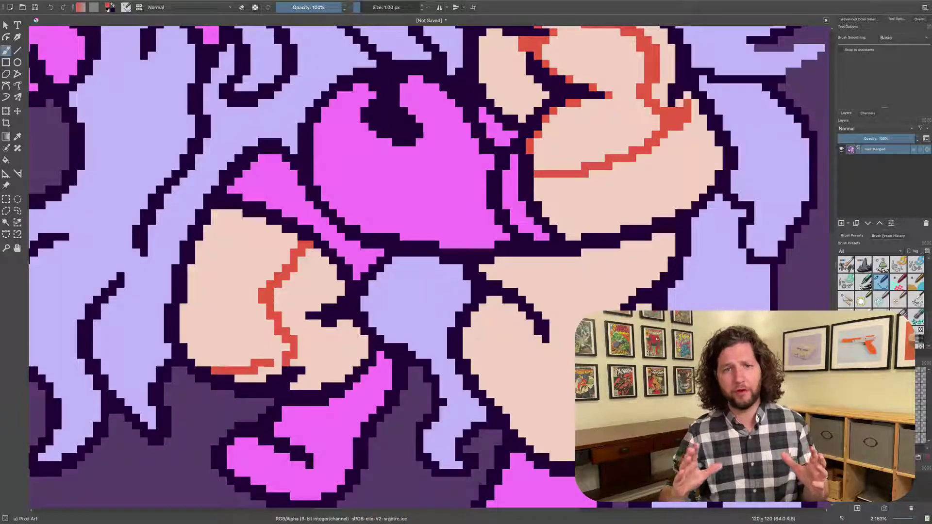
Draw the orange-red shadow boundaries on the monster's skin and switch to the Fill tool for the shaded areas
left_click_drag(272, 363, 286, 340)
left_click_drag(326, 363, 470, 420)
mouse_move(242, 58)
left_mouse_down()
mouse_move(251, 366)
mouse_move(250, 304)
left_mouse_up()
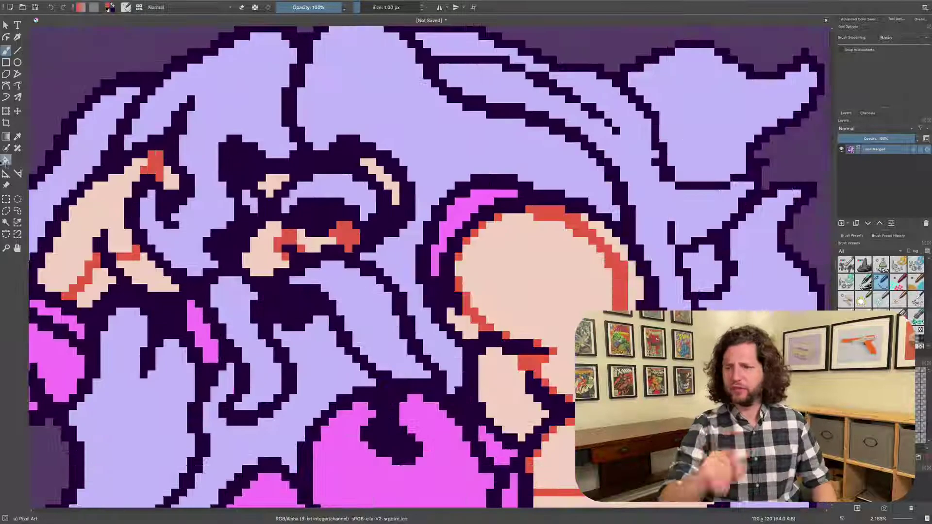
key("f")
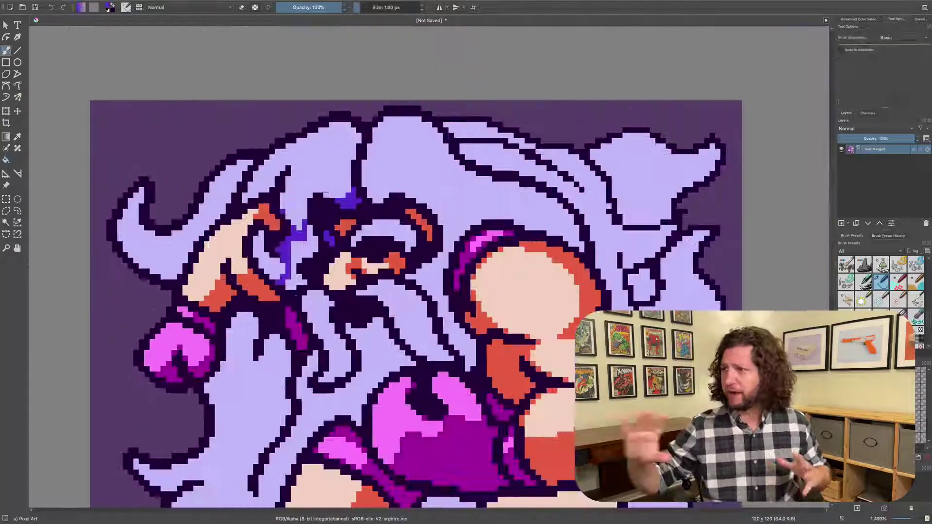
Paint blue-violet shadows into the lavender hair
left_click_drag(356, 125, 347, 181)
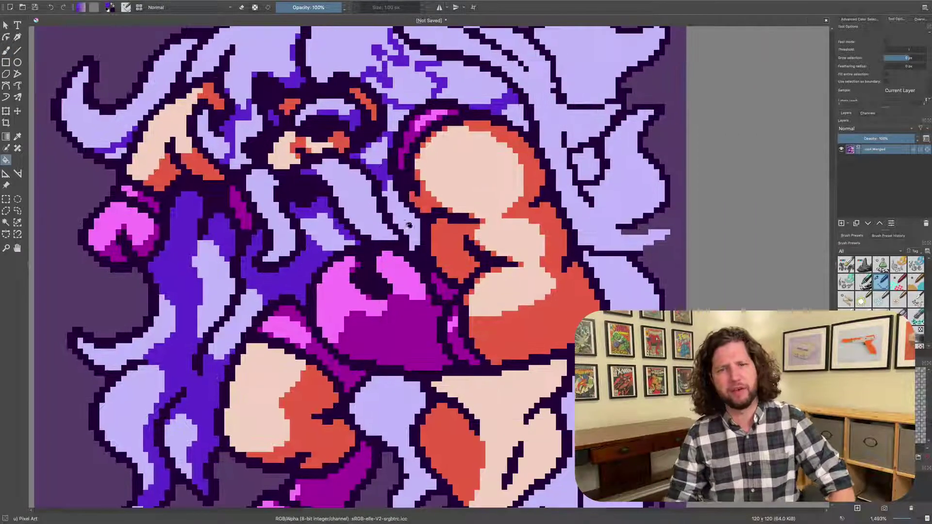
scroll(409, 225, "down", 3)
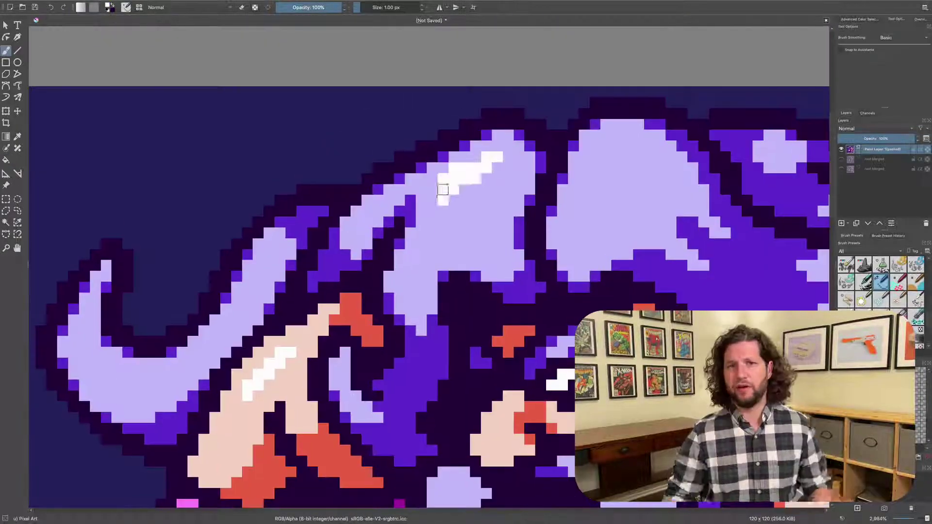
Paint white highlights on the lavender hair locks
left_click_drag(589, 177, 628, 136)
left_click_drag(470, 218, 523, 194)
left_click_drag(572, 240, 594, 209)
left_click_drag(461, 193, 494, 170)
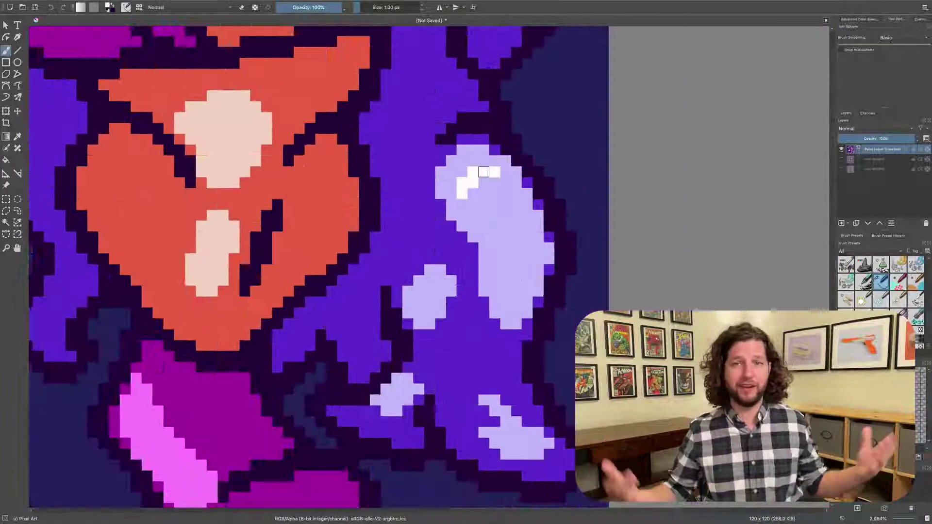
left_click(388, 193)
left_click_drag(377, 205, 355, 292)
Draw magenta shadow shapes along the shaded edges of the monster's arms and legs
scroll(355, 292, "up", 4)
mouse_move(538, 226)
left_mouse_down()
mouse_move(559, 257)
mouse_move(529, 243)
left_mouse_up()
mouse_move(544, 252)
left_mouse_down()
mouse_move(494, 269)
mouse_move(435, 315)
left_mouse_up()
left_click_drag(526, 243, 536, 256)
left_click_drag(451, 267, 789, 280)
left_click_drag(485, 388, 505, 149)
mouse_move(385, 280)
left_mouse_down()
mouse_move(362, 314)
mouse_move(347, 315)
left_mouse_up()
left_click_drag(352, 335, 310, 330)
scroll(310, 330, "down", 2)
left_click_drag(486, 194, 118, 398)
Fill the outlined shadow areas on the skin with magenta
key("f")
left_click_drag(485, 436, 473, 154)
left_click_drag(287, 229, 447, 333)
left_click_drag(203, 131, 212, 219)
scroll(181, 185, "down", 2)
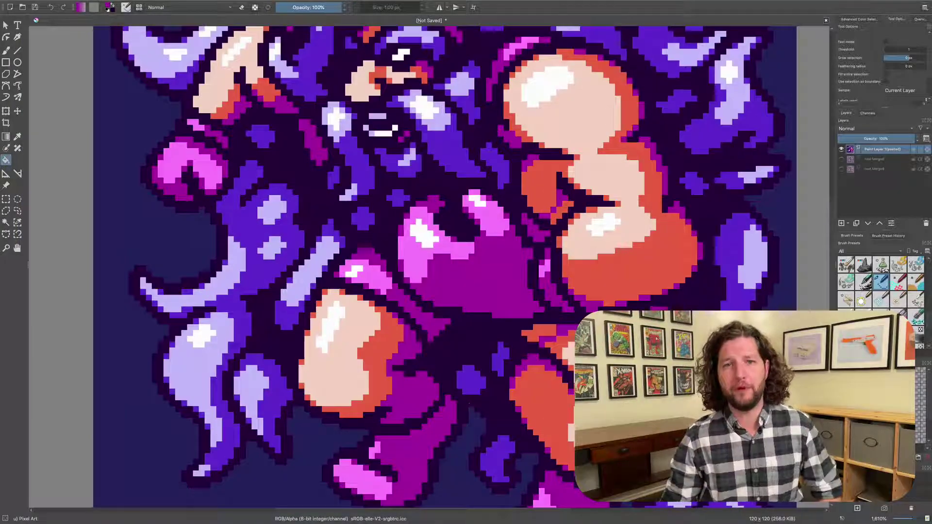
Fill the deepest skin shadows on the arms and legs with dark red
left_click_drag(468, 403, 413, 515)
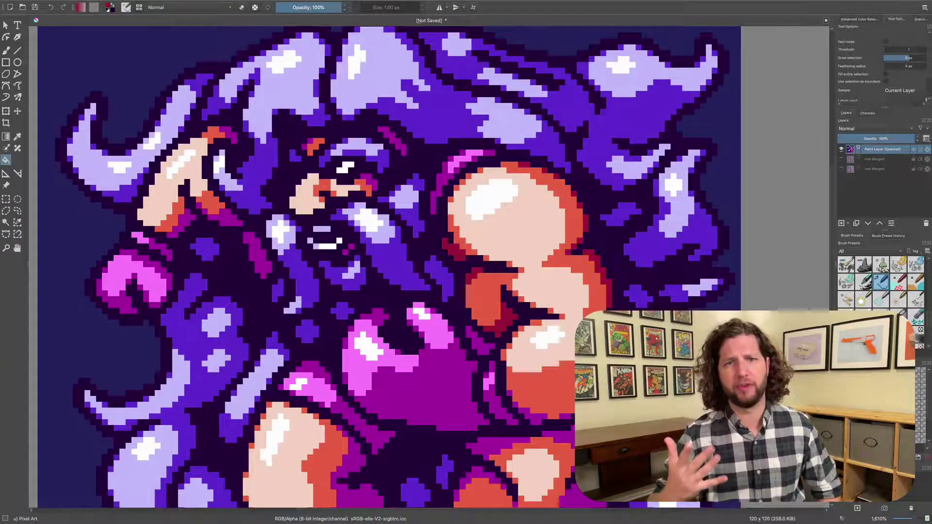
left_click(521, 441)
left_click(473, 473)
left_click_drag(515, 502, 511, 398)
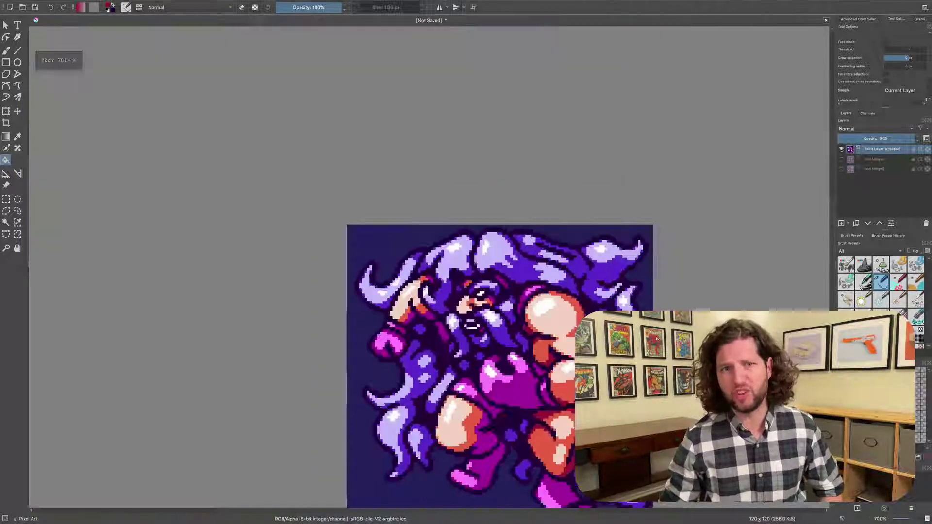